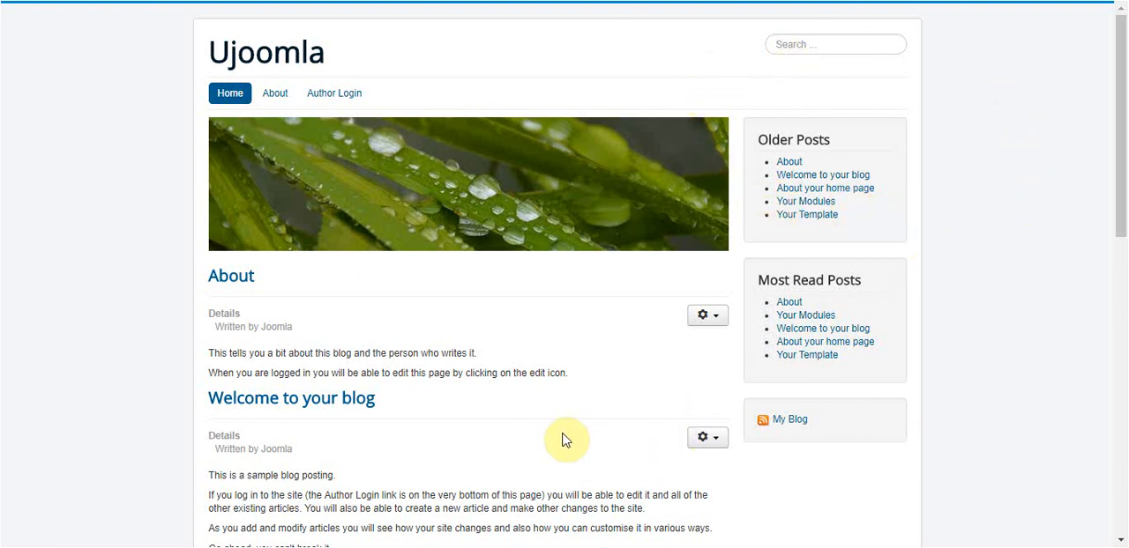
- Look through the existing posts on the Ujoomla home page
{"action": "scroll", "coordinate": [587, 378], "scroll_direction": "down", "scroll_amount": 5}
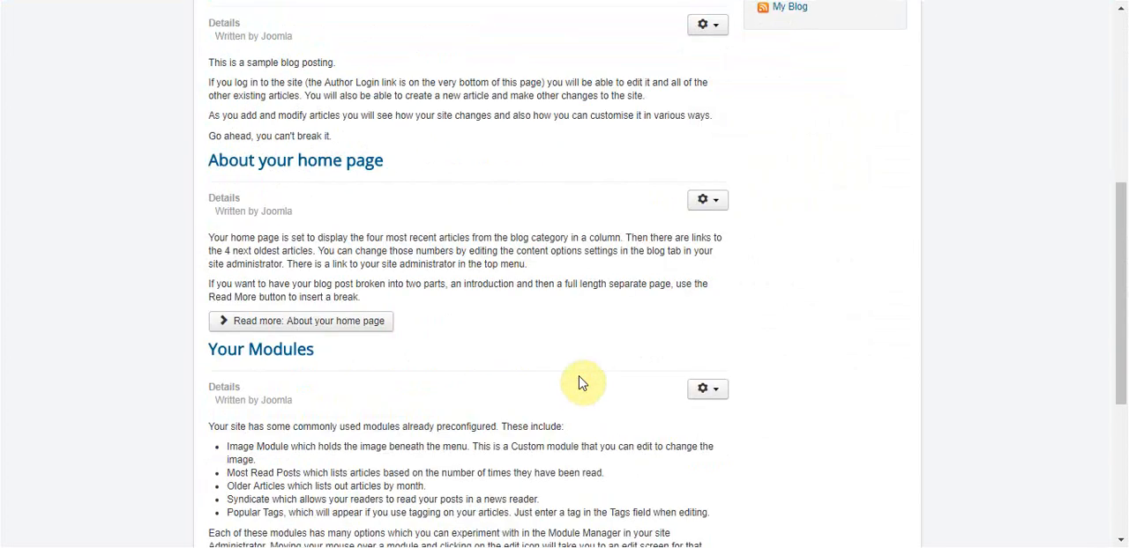
{"action": "scroll", "coordinate": [584, 381], "scroll_direction": "up", "scroll_amount": 3}
{"action": "scroll", "coordinate": [582, 381], "scroll_direction": "up", "scroll_amount": 2}
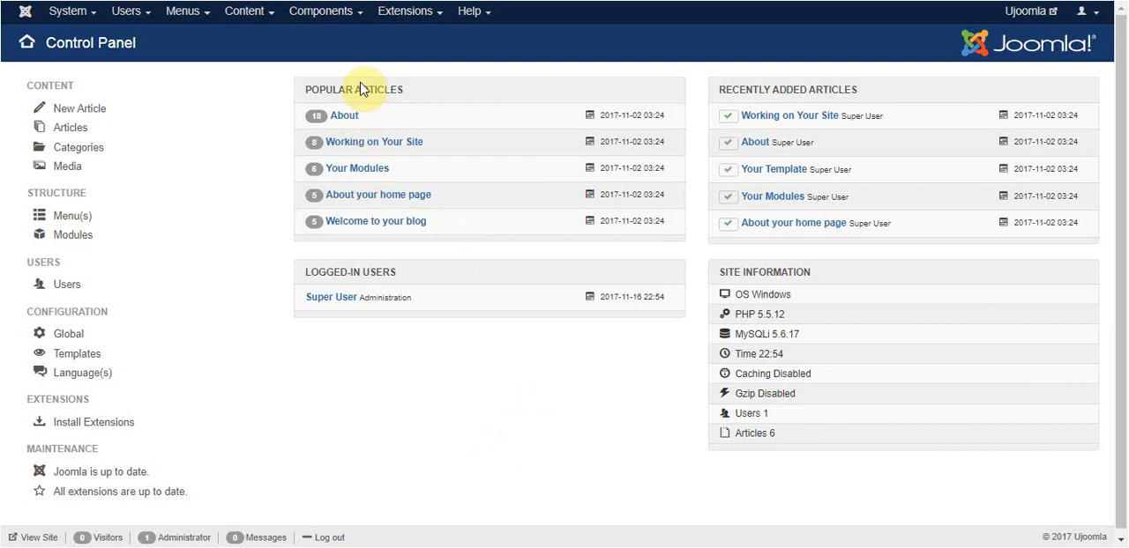
- Open the Article-Generator component and view its SimplePie Compatibility Test
{"action": "left_click", "coordinate": [316, 14]}
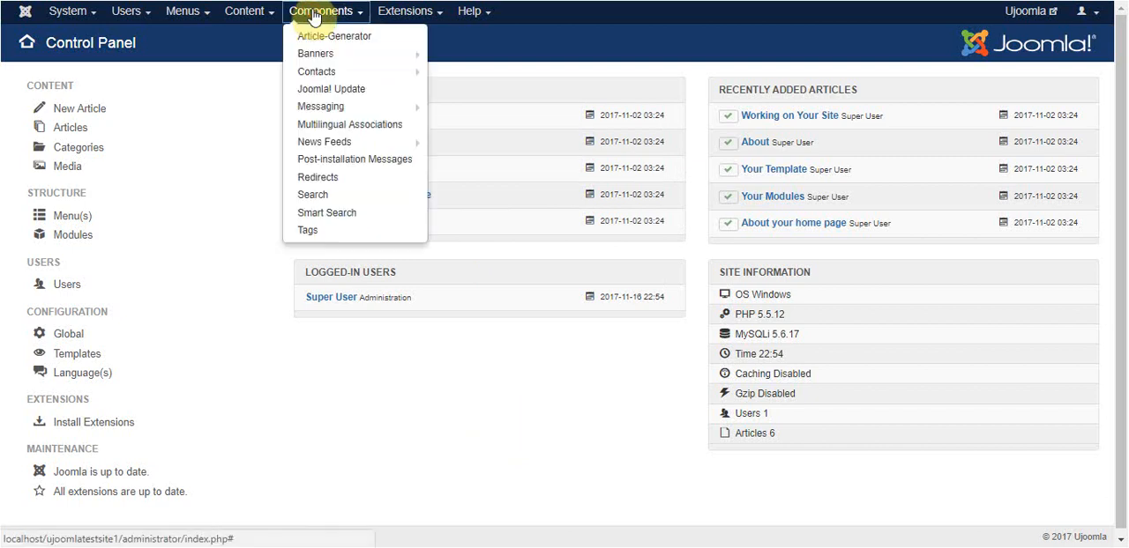
{"action": "left_click", "coordinate": [355, 39]}
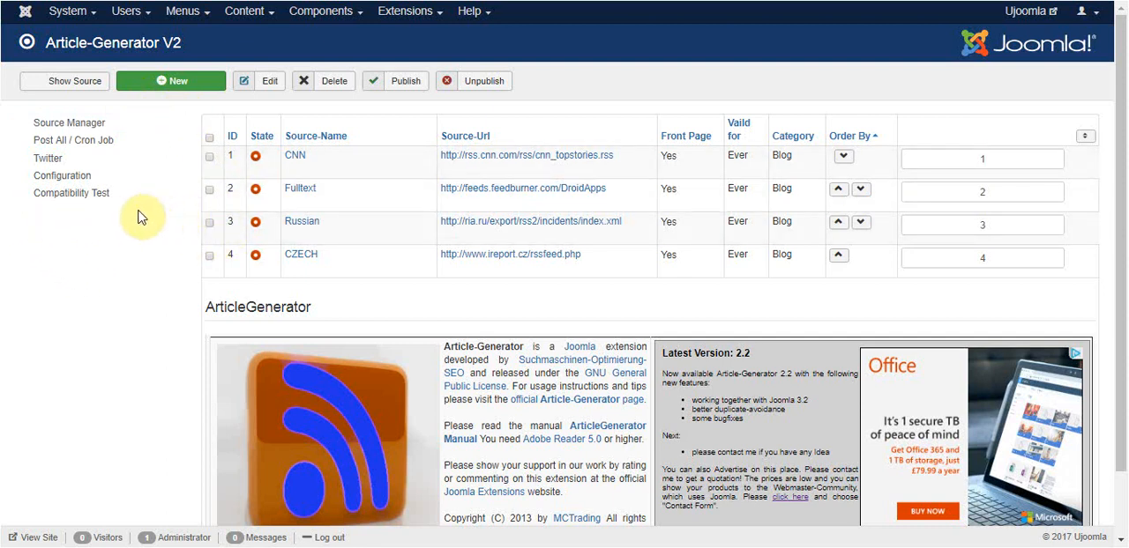
{"action": "left_click", "coordinate": [64, 199]}
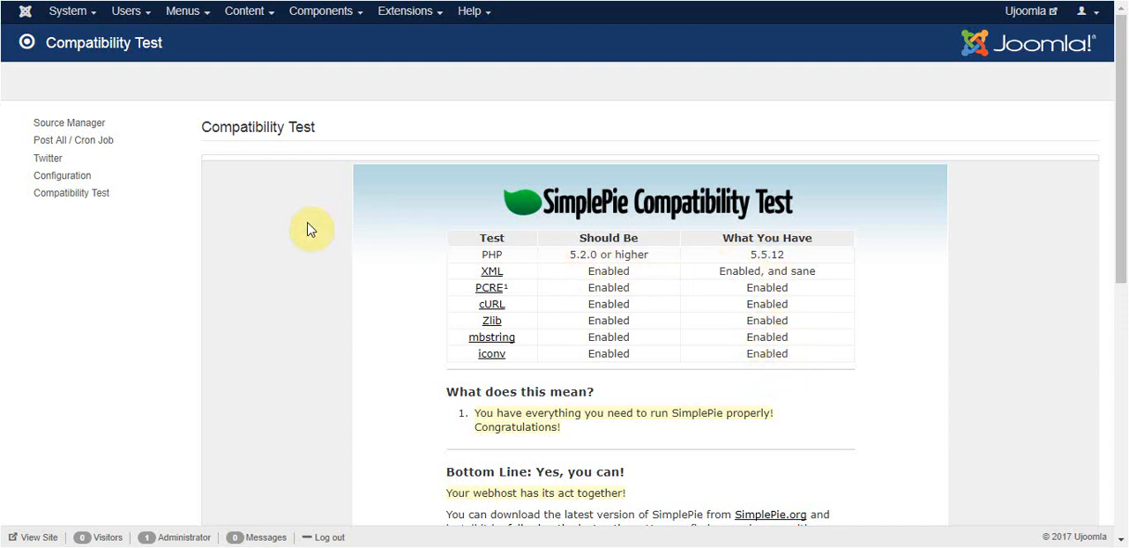
{"action": "left_click", "coordinate": [40, 193]}
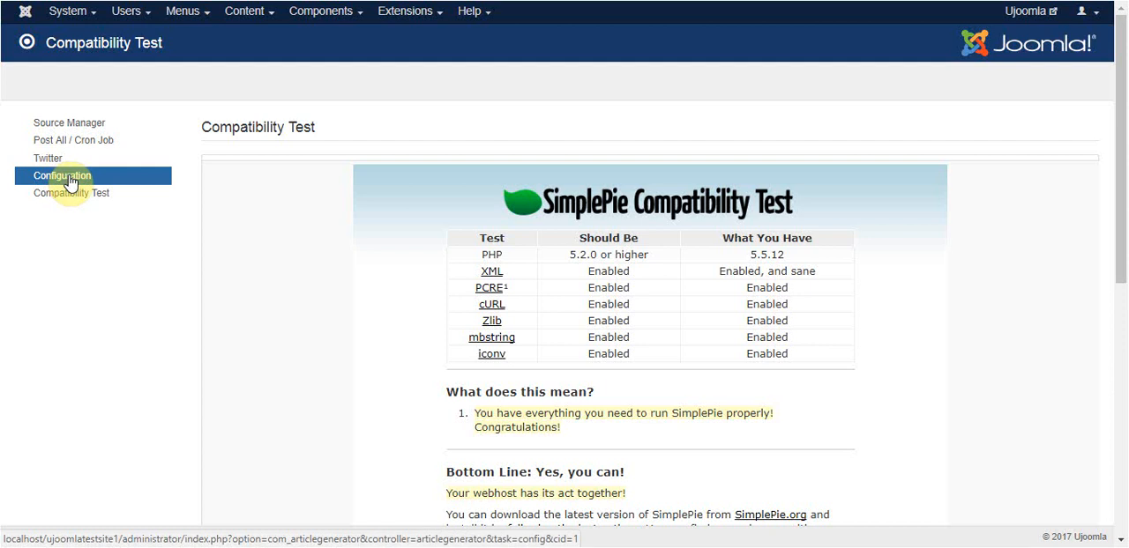
- Replace the SEO-keyword blacklist in the Article-Generator configuration with the full english-keyword-blacklist text, and save the configuration
{"action": "left_click", "coordinate": [71, 181]}
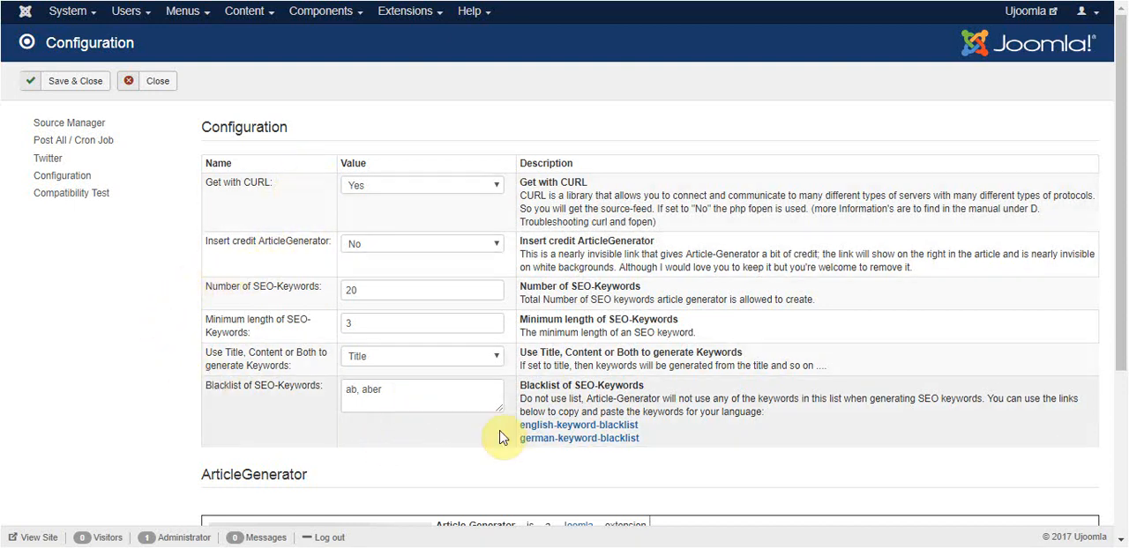
{"action": "left_click_drag", "start_coordinate": [393, 395], "coordinate": [346, 391]}
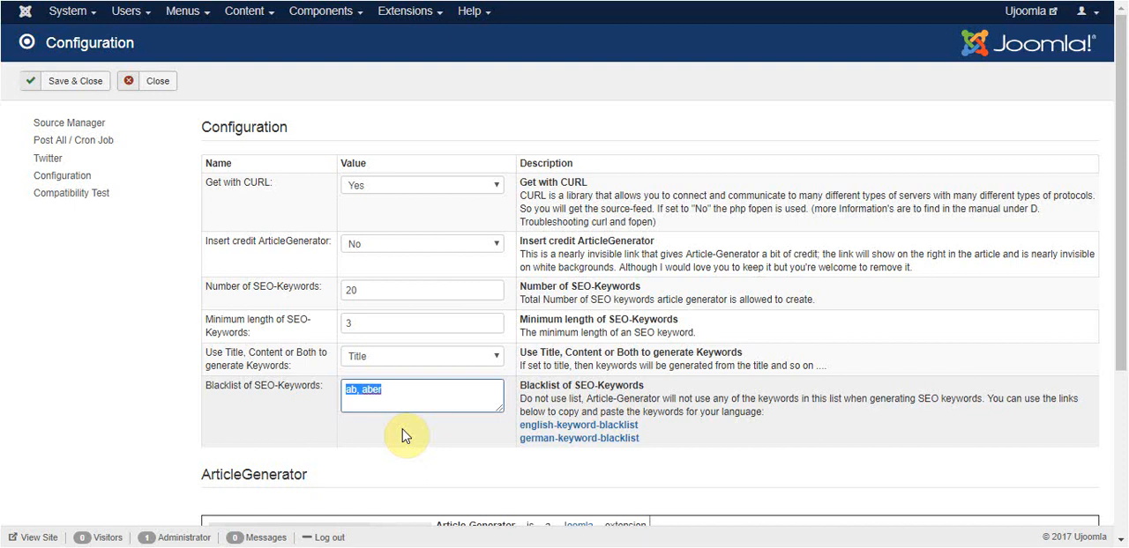
{"action": "left_click", "coordinate": [565, 427]}
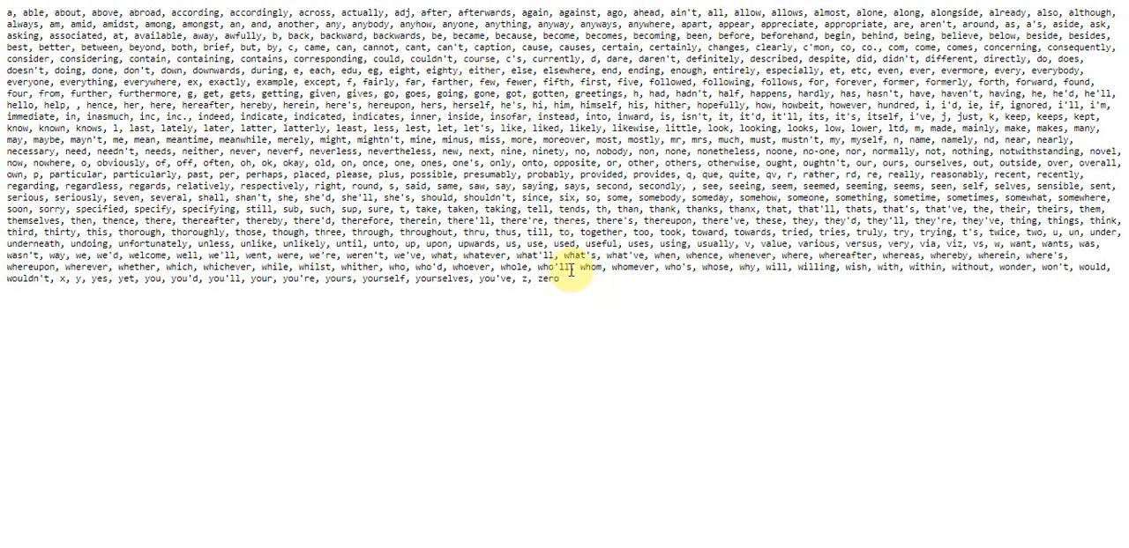
{"action": "left_click_drag", "start_coordinate": [559, 280], "coordinate": [7, 18]}
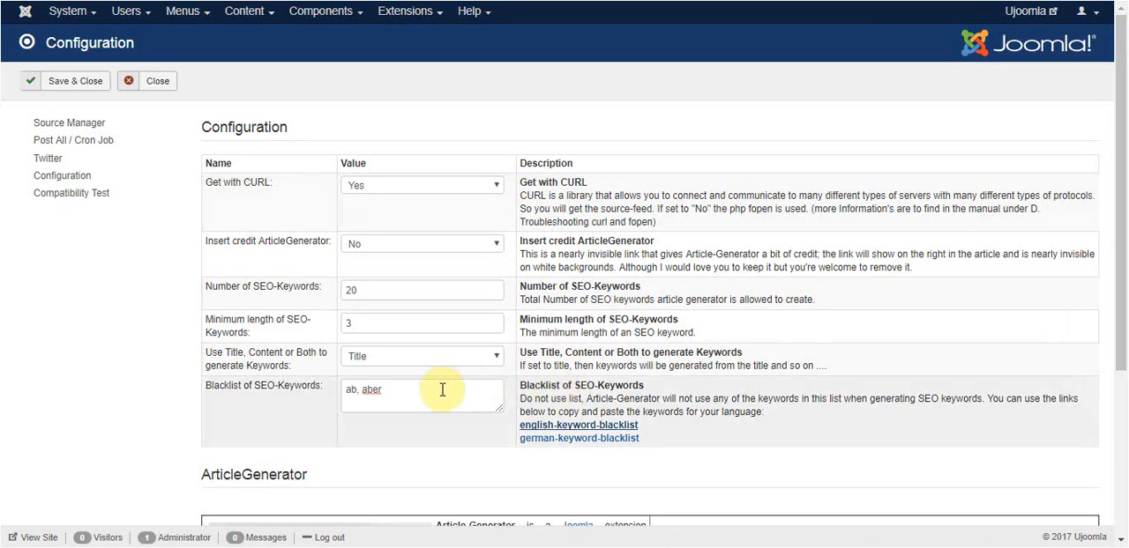
{"action": "triple_click", "coordinate": [413, 391]}
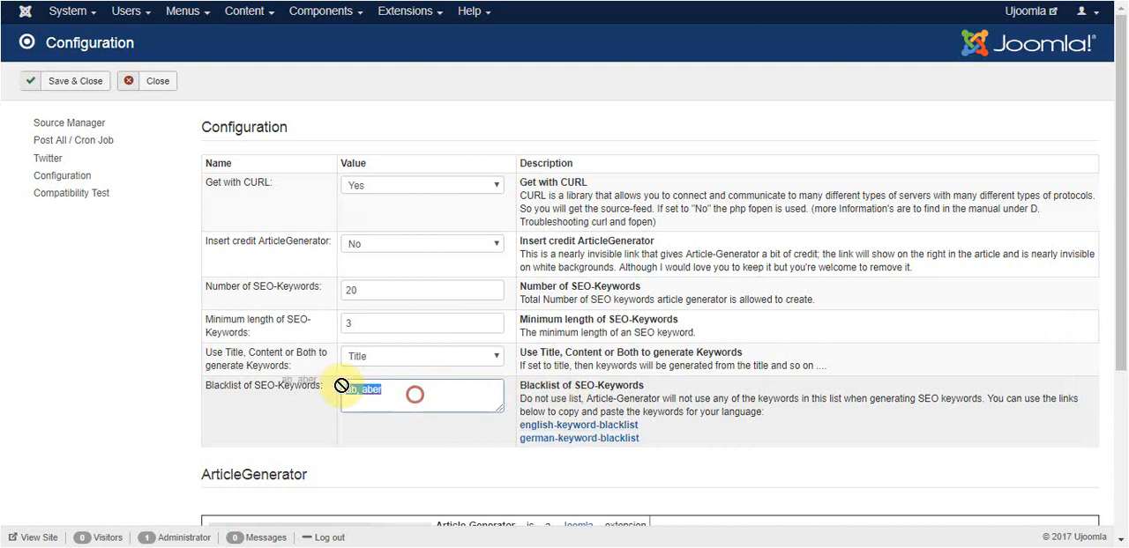
{"action": "key", "text": "ctrl+v"}
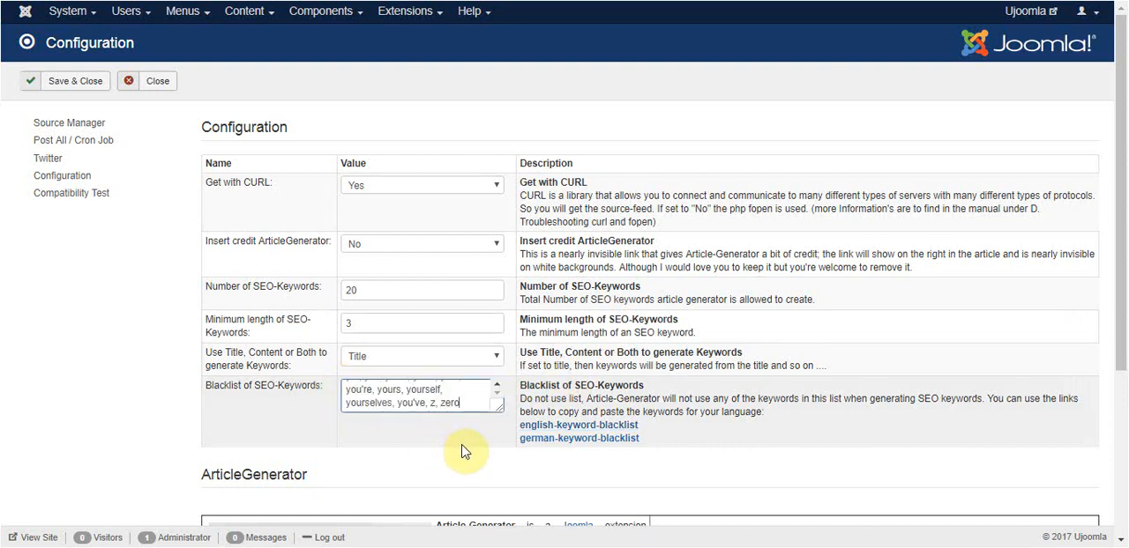
{"action": "left_click", "coordinate": [70, 86]}
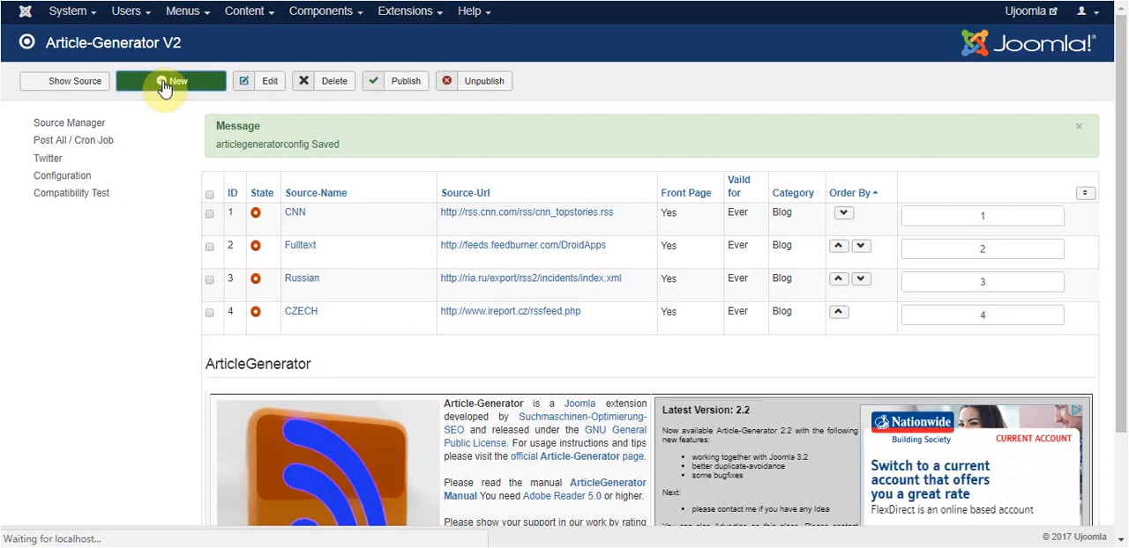
- Create a new Article-Generator source with the Source-Name Joomla Announcements
{"action": "left_click", "coordinate": [163, 85]}
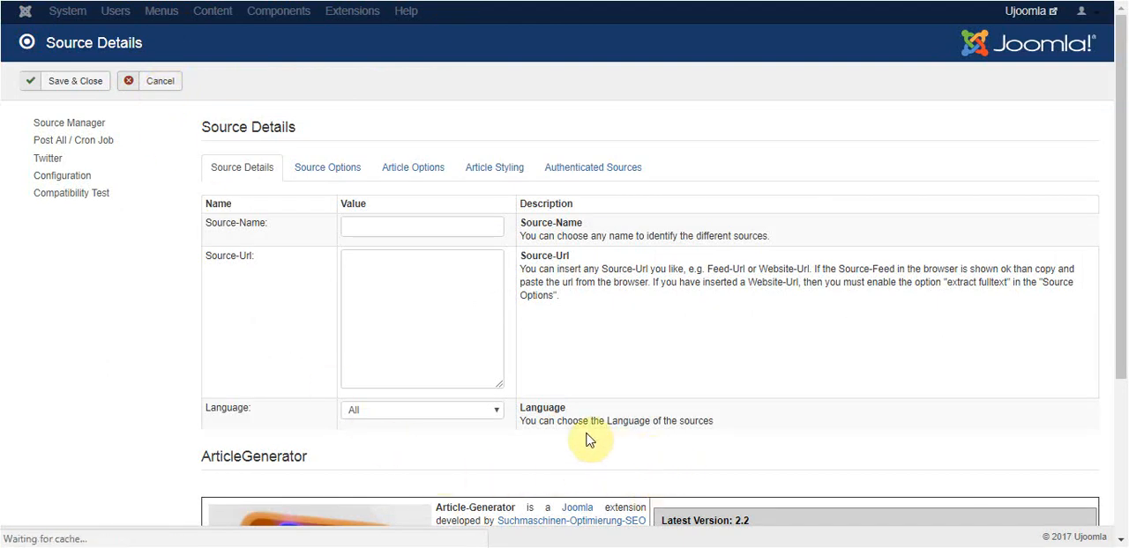
{"action": "left_click", "coordinate": [400, 225]}
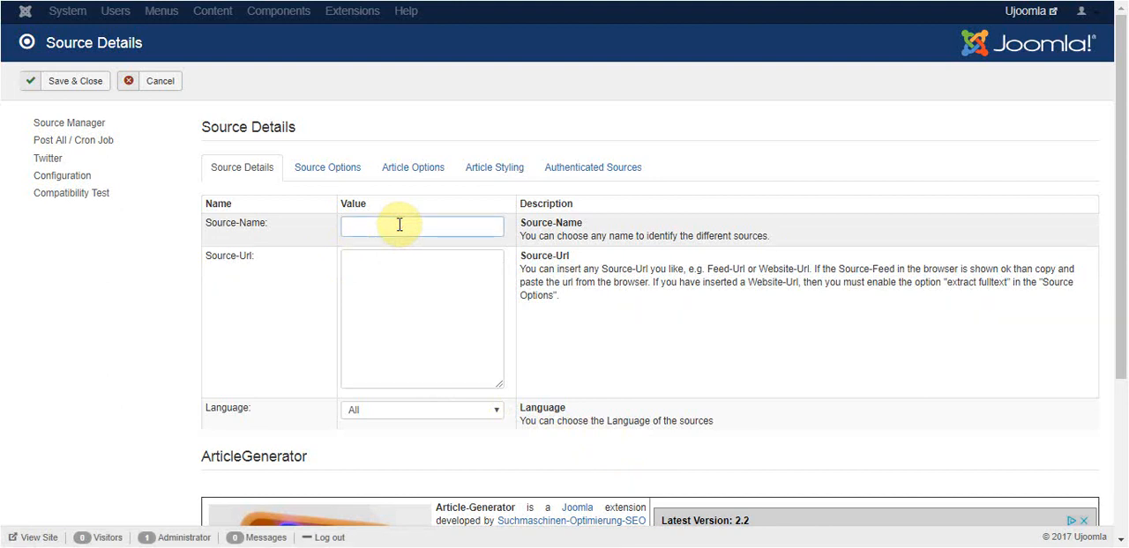
{"action": "type", "text": "Joomla Announcements"}
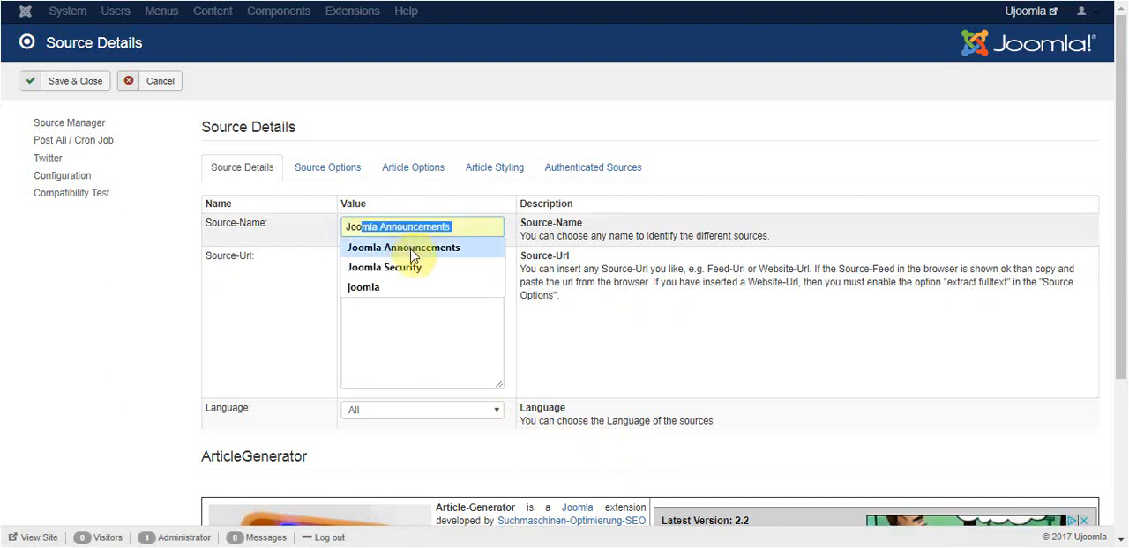
{"action": "left_click", "coordinate": [411, 250]}
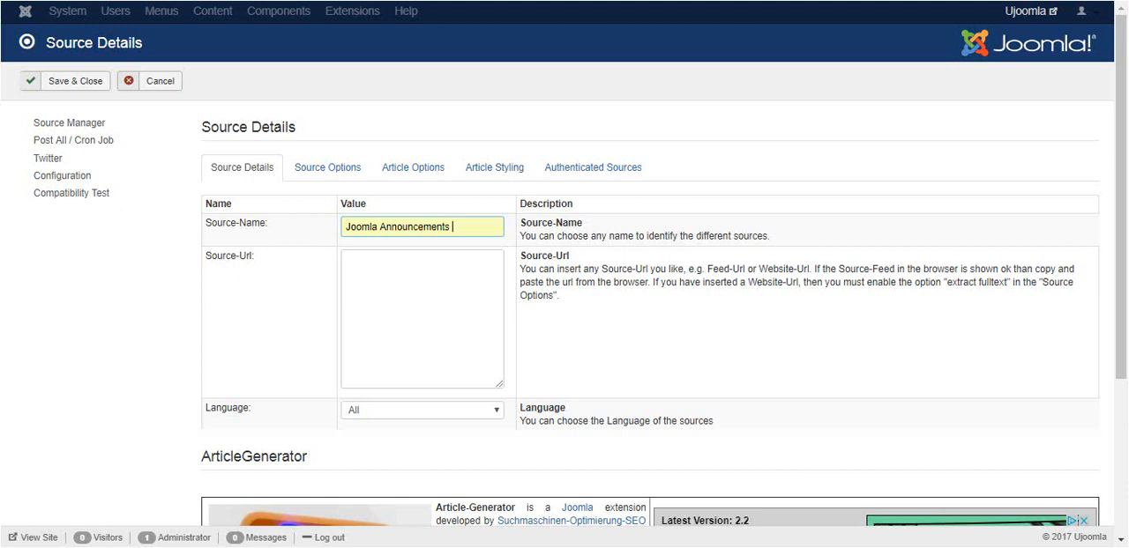
{"action": "key", "text": "BackSpace"}
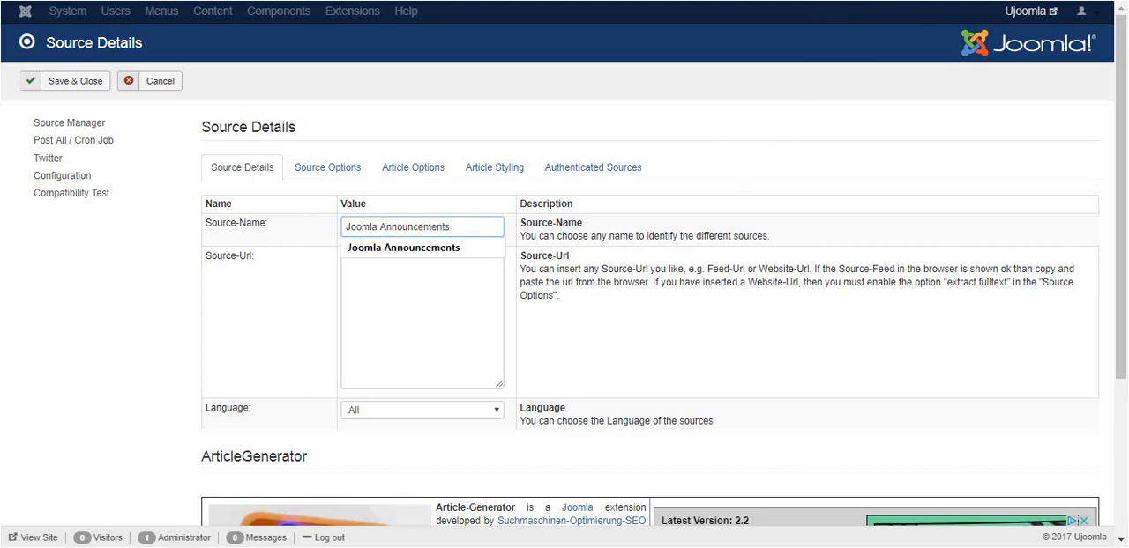
{"action": "key", "text": "ctrl+Tab"}
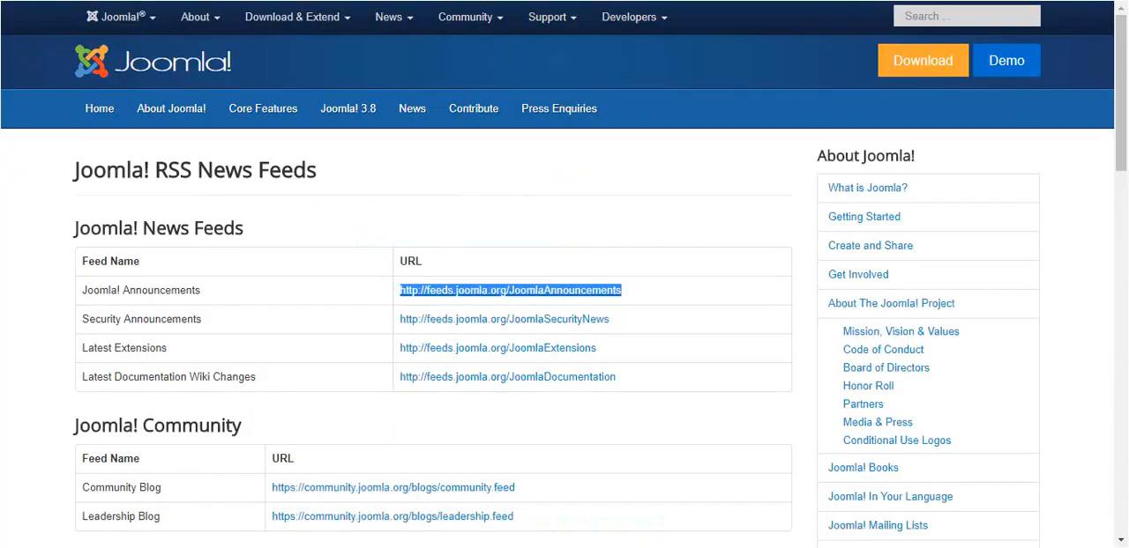
{"action": "right_click", "coordinate": [603, 297]}
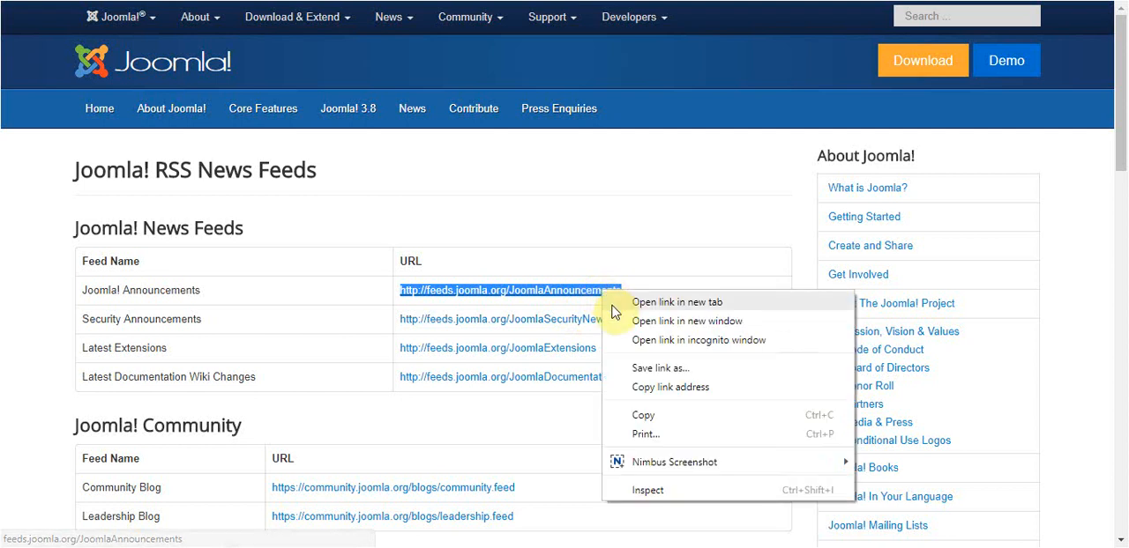
{"action": "left_click", "coordinate": [644, 415]}
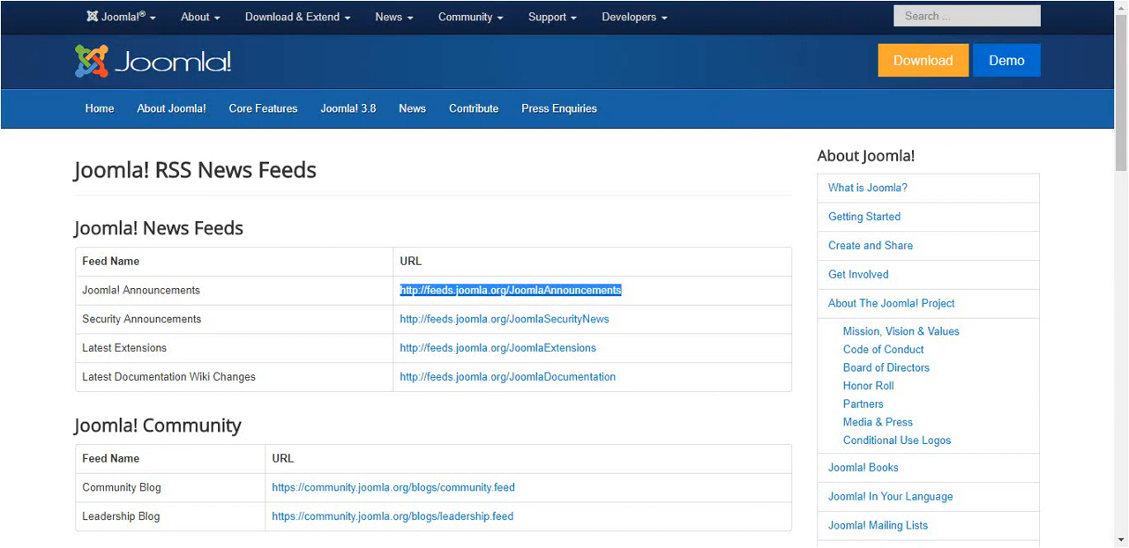
{"action": "left_click", "coordinate": [548, 1]}
{"action": "left_click", "coordinate": [411, 279]}
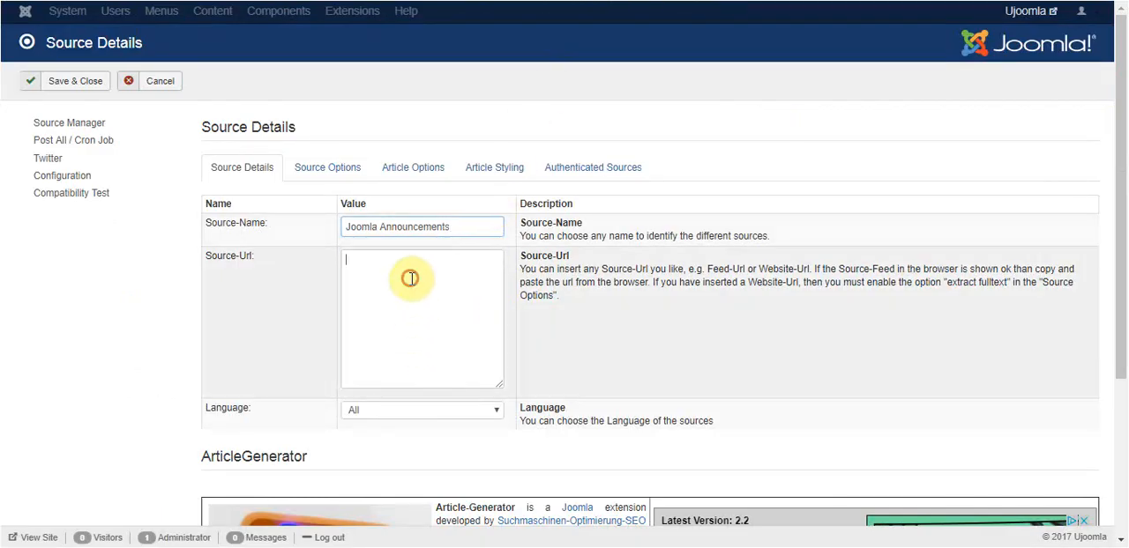
{"action": "key", "text": "ctrl+v"}
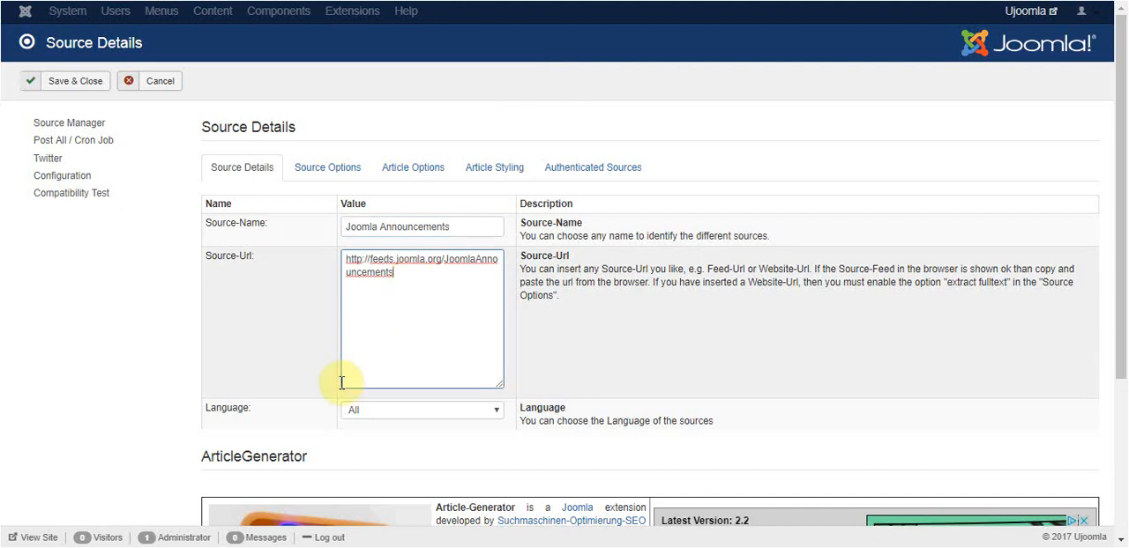
{"action": "left_click", "coordinate": [597, 354]}
{"action": "left_click", "coordinate": [109, 344]}
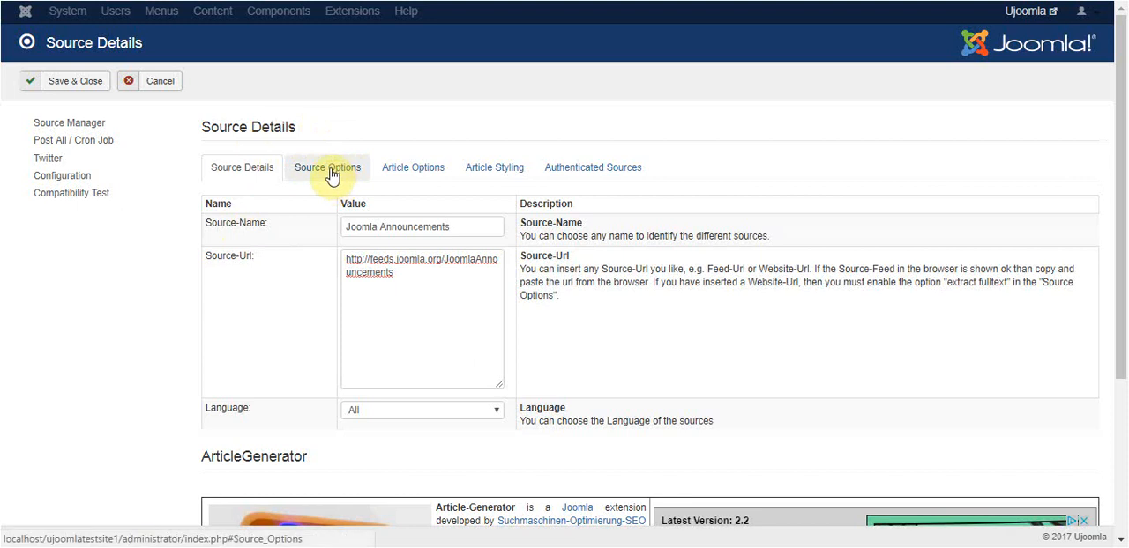
- Enable extract Fulltext in the source options by setting it to Yes
{"action": "left_click", "coordinate": [327, 171]}
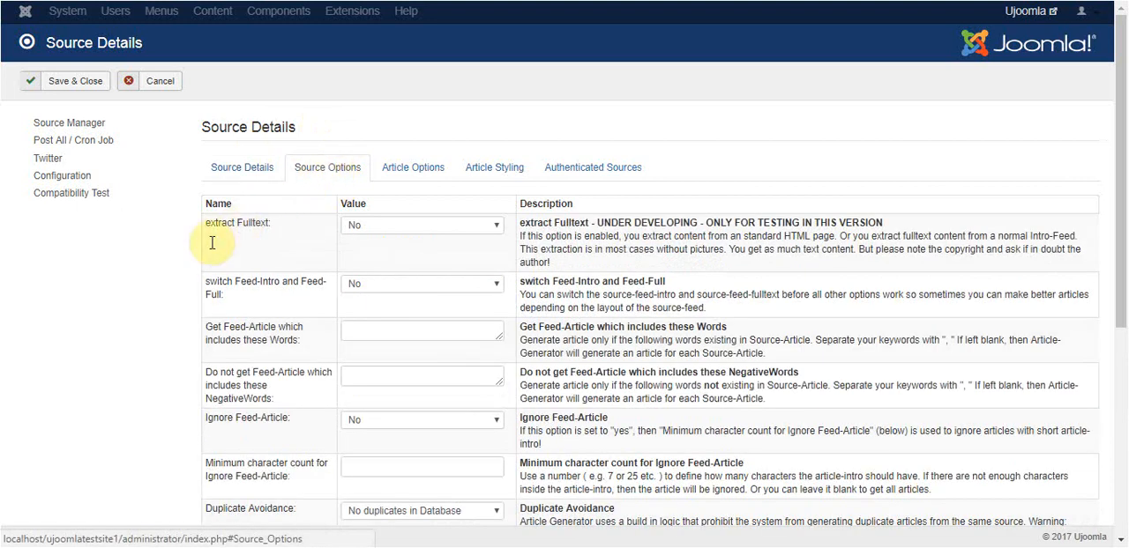
{"action": "scroll", "coordinate": [119, 313], "scroll_direction": "down", "scroll_amount": 1}
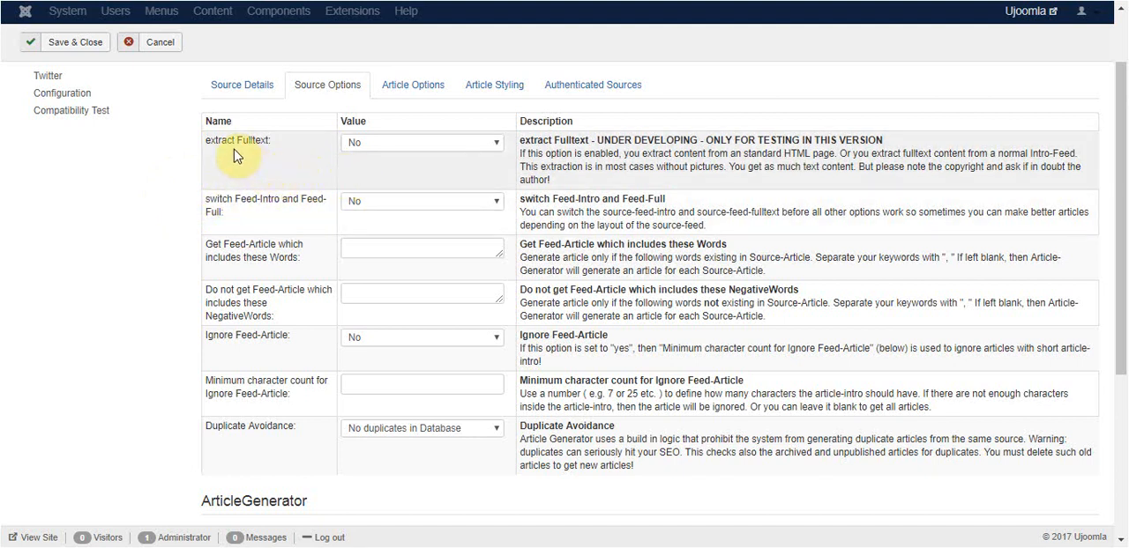
{"action": "left_click", "coordinate": [383, 146]}
{"action": "left_click", "coordinate": [377, 169]}
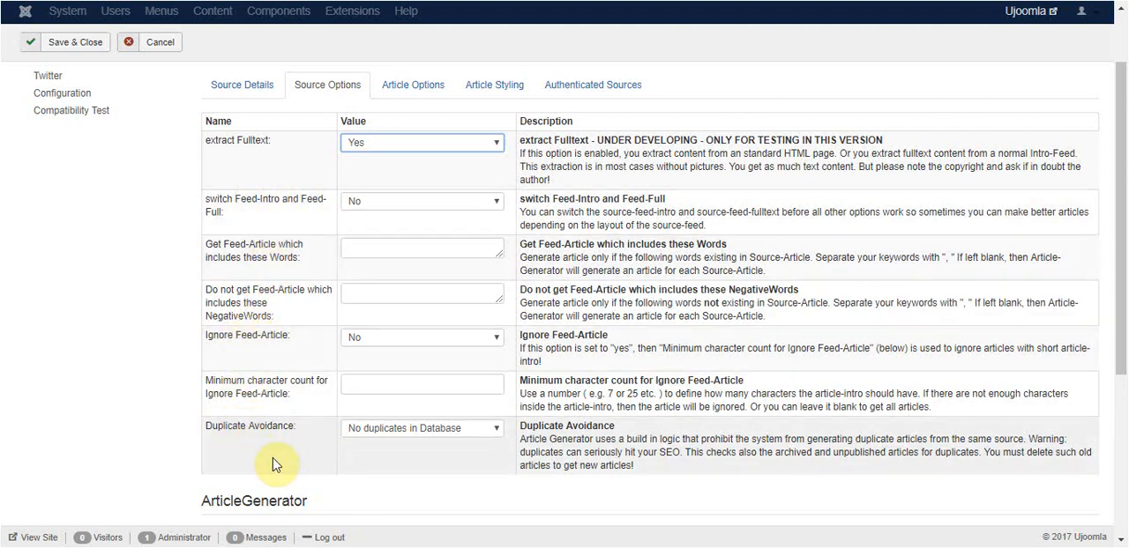
- Try Duplicate Avoidance with "Duplicates only in other category" and restore it to "No duplicates in Database"
{"action": "left_click", "coordinate": [422, 430]}
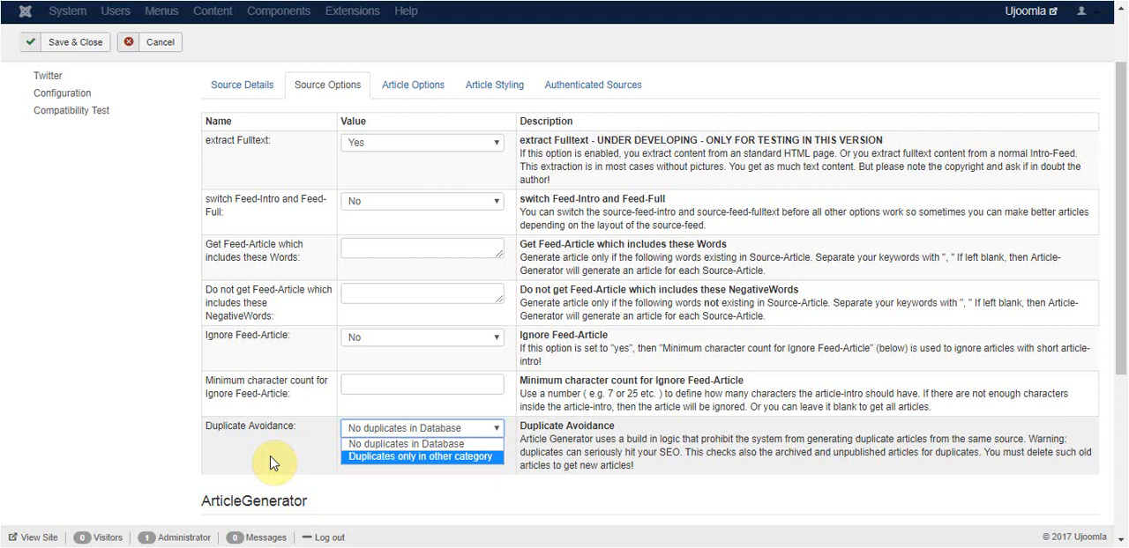
{"action": "left_click", "coordinate": [402, 456]}
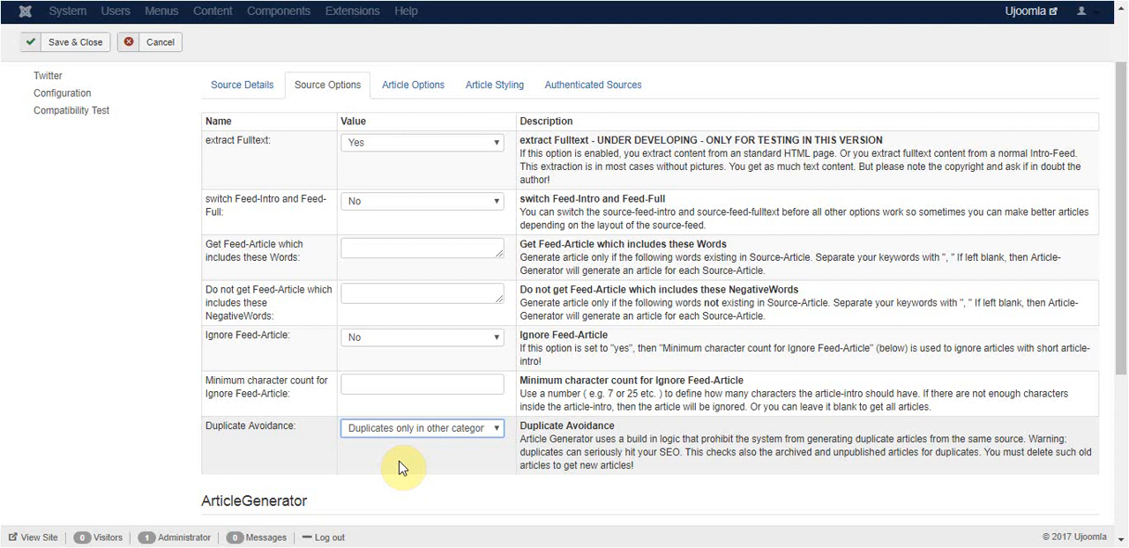
{"action": "left_click", "coordinate": [410, 430]}
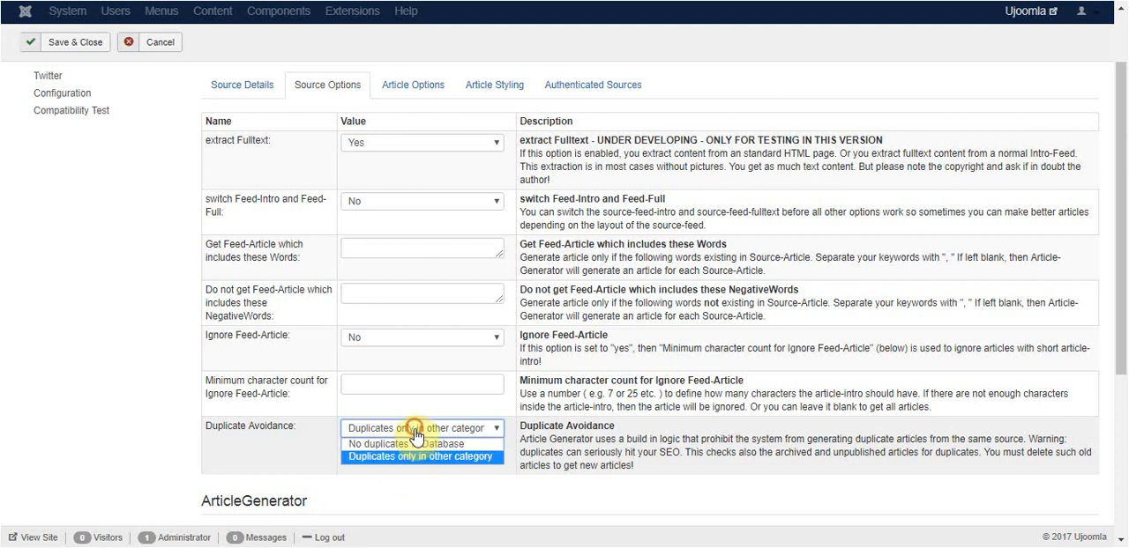
{"action": "left_click", "coordinate": [397, 446]}
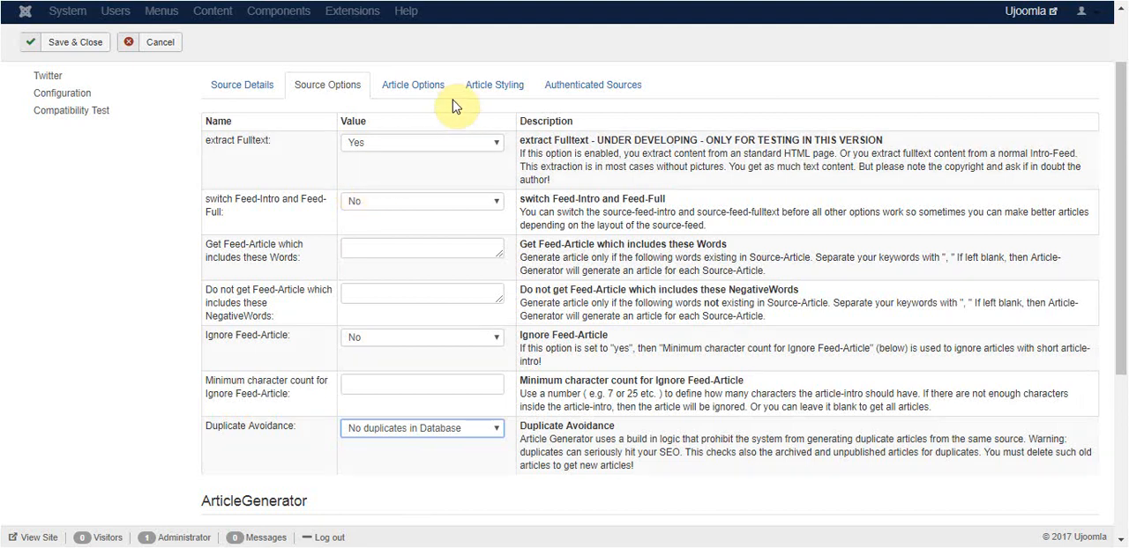
- Set the source's article options to post as Super User in the Blog category with the Public access group
{"action": "left_click", "coordinate": [412, 88]}
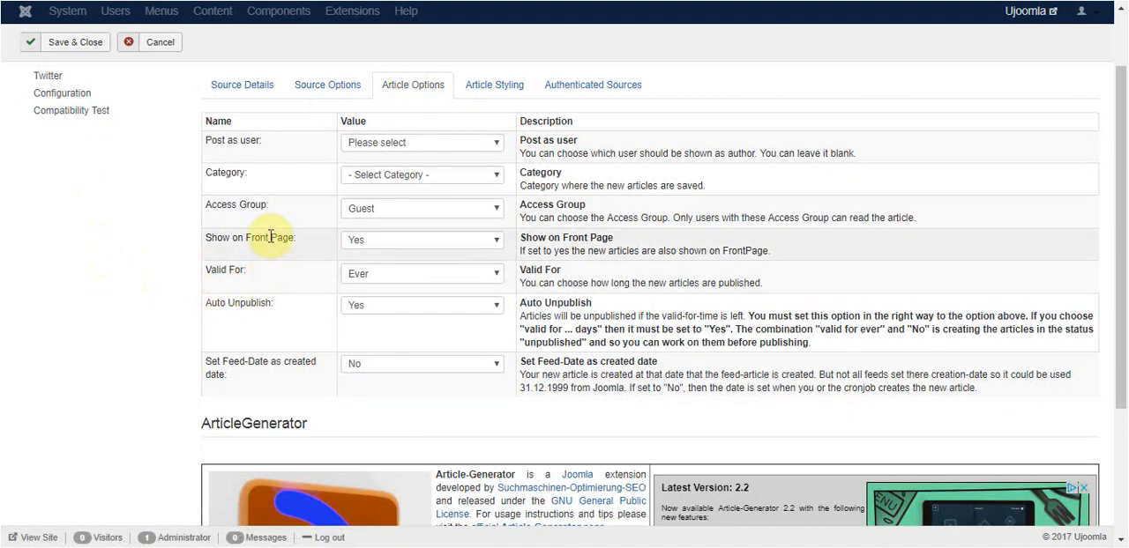
{"action": "left_click", "coordinate": [433, 146]}
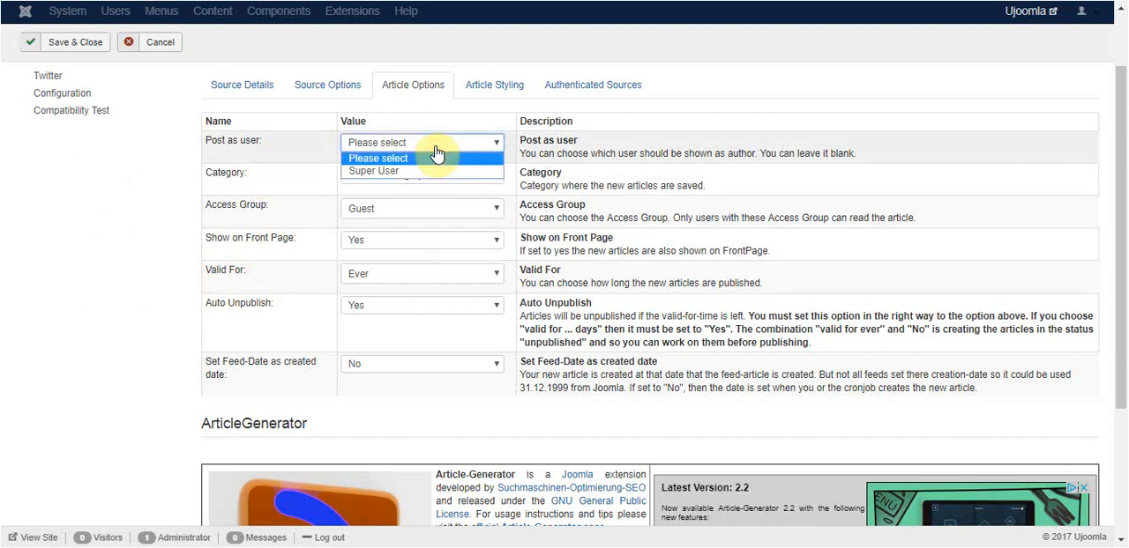
{"action": "left_click", "coordinate": [412, 171]}
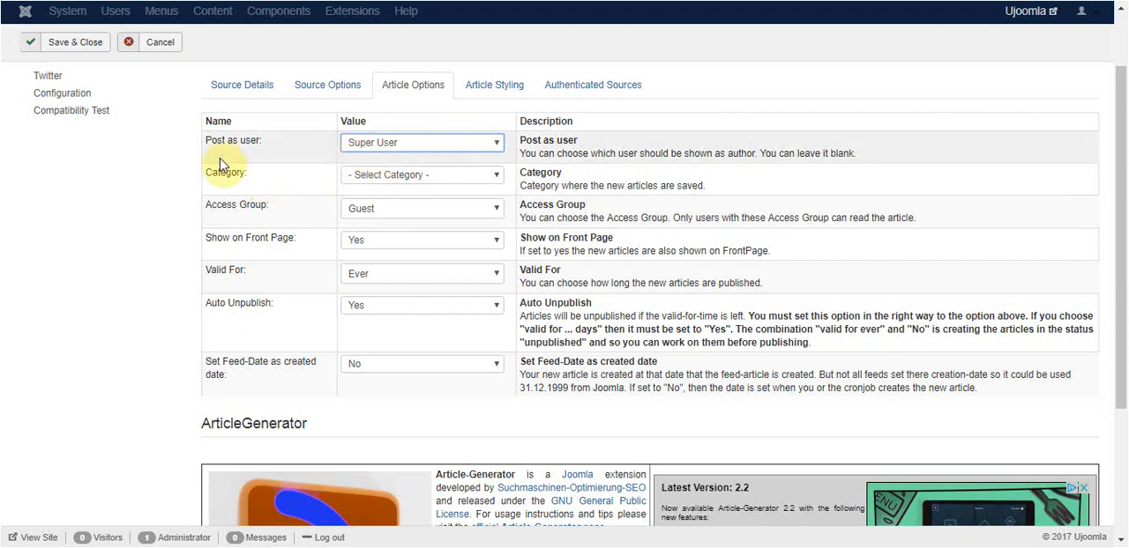
{"action": "left_click", "coordinate": [452, 180]}
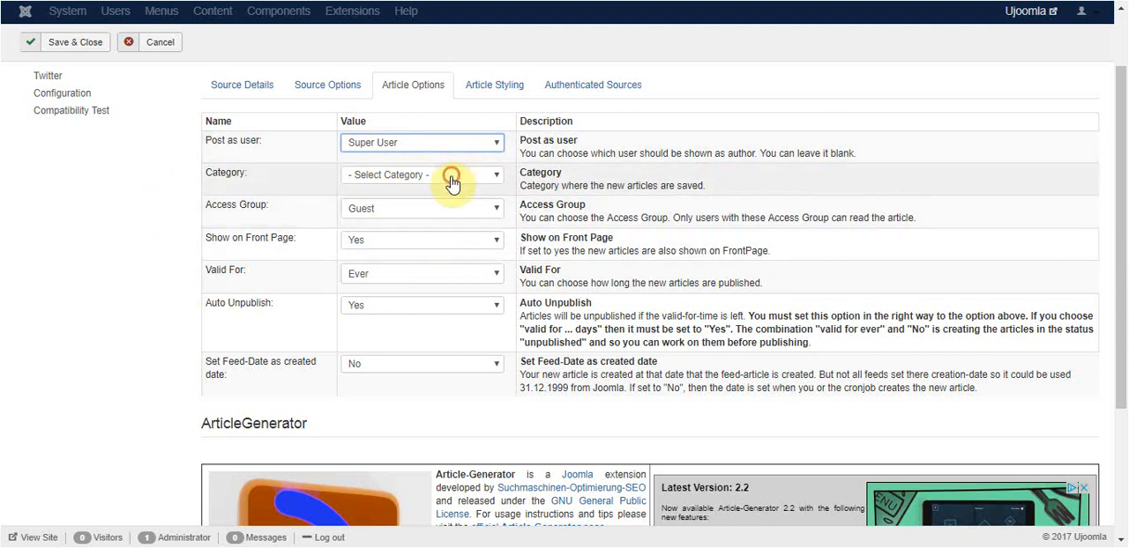
{"action": "left_click", "coordinate": [378, 216]}
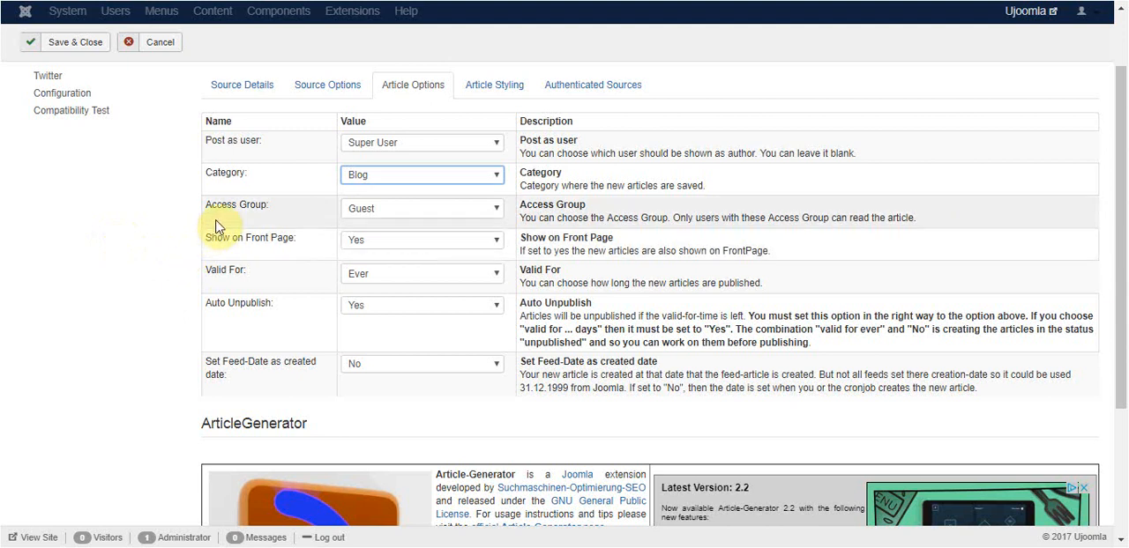
{"action": "left_click", "coordinate": [402, 218]}
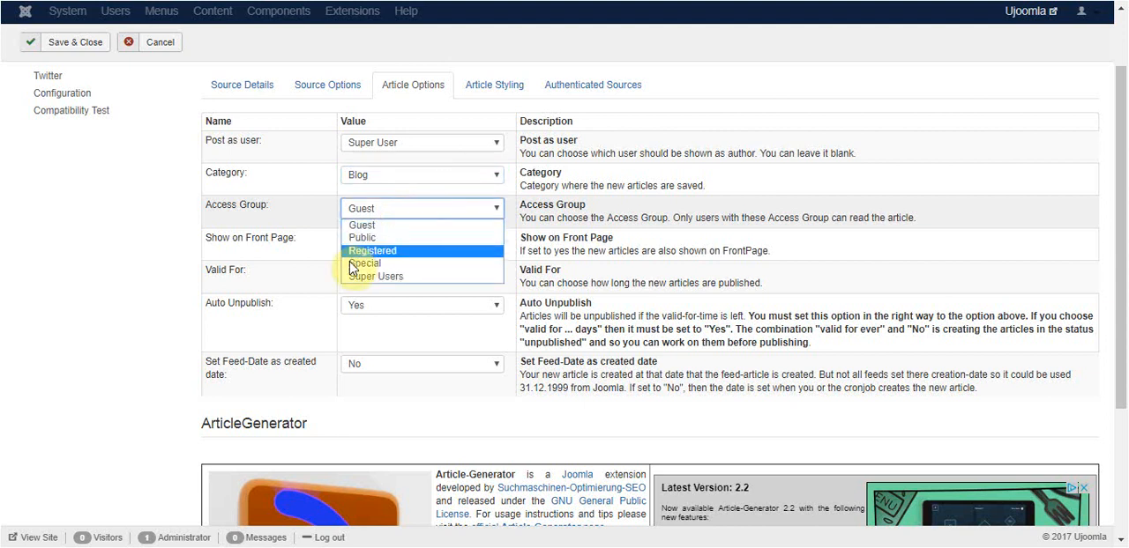
{"action": "left_click", "coordinate": [368, 239]}
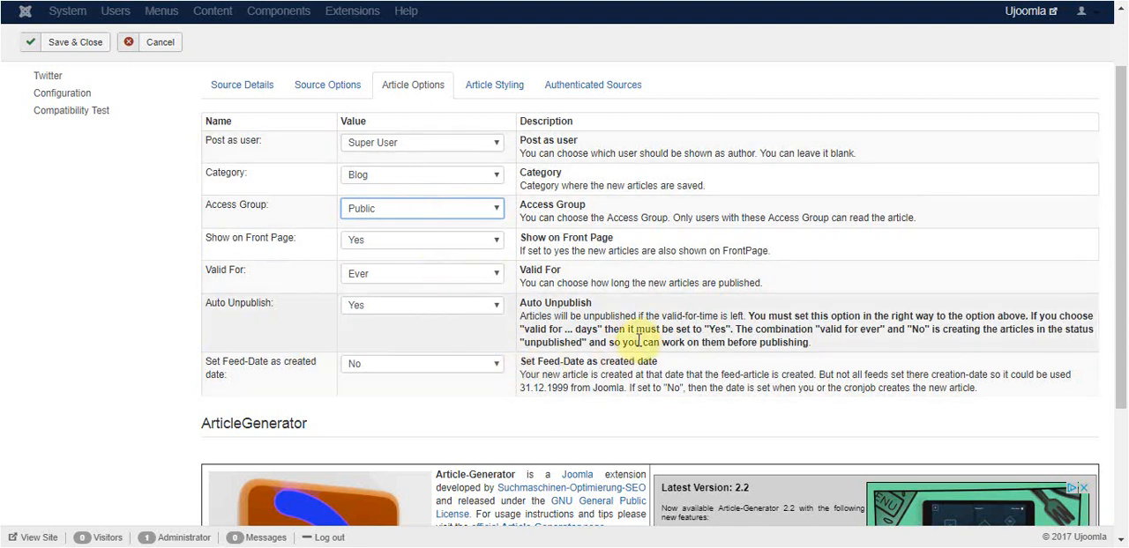
- Enlarge the Advertising text box in the article styling settings and set Insert advertising-field to No
{"action": "left_click", "coordinate": [493, 88]}
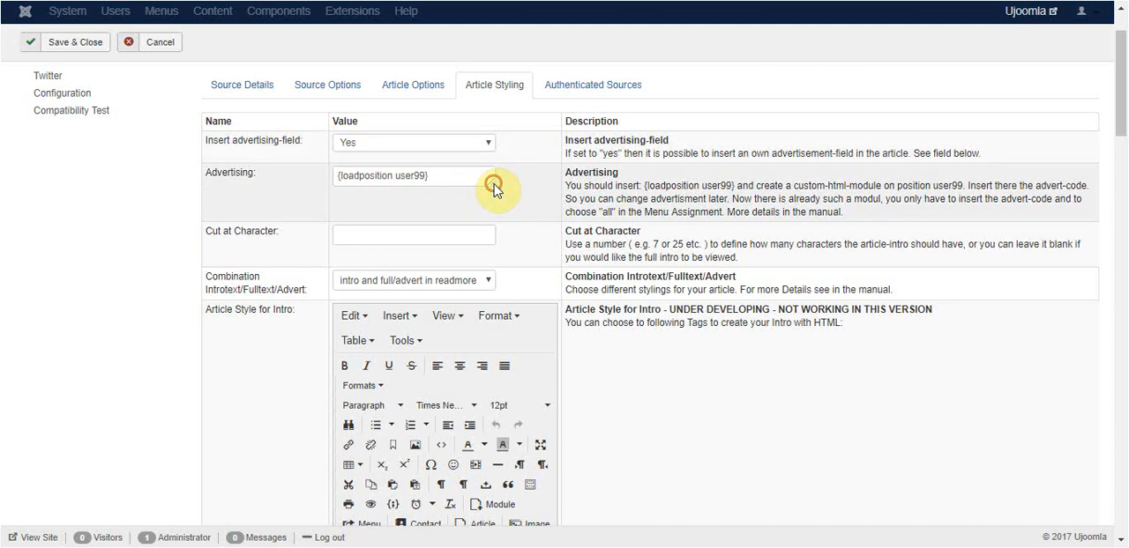
{"action": "left_click_drag", "start_coordinate": [492, 184], "coordinate": [558, 231]}
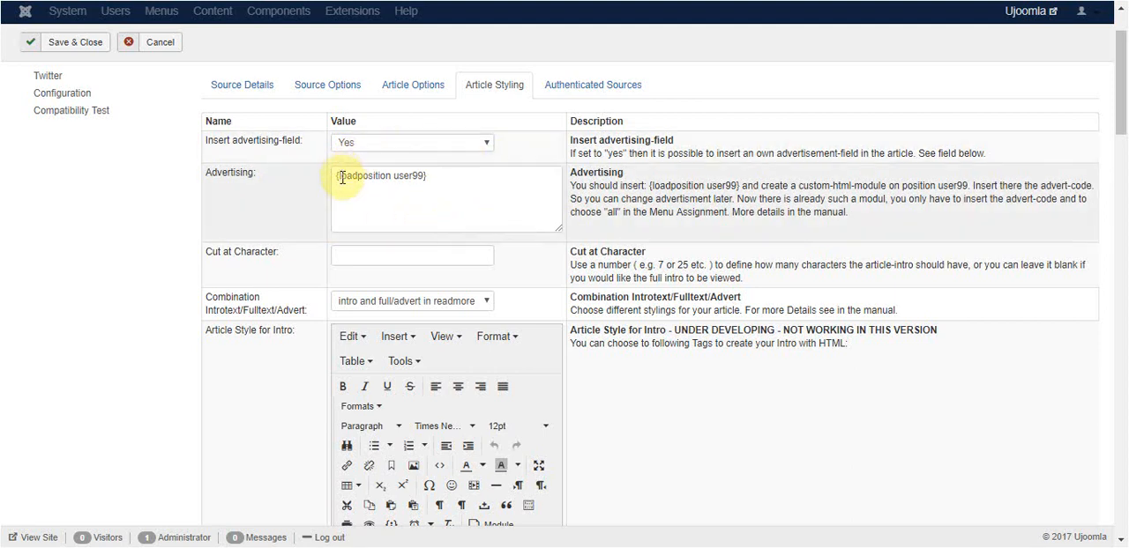
{"action": "left_click", "coordinate": [368, 146]}
{"action": "left_click", "coordinate": [369, 172]}
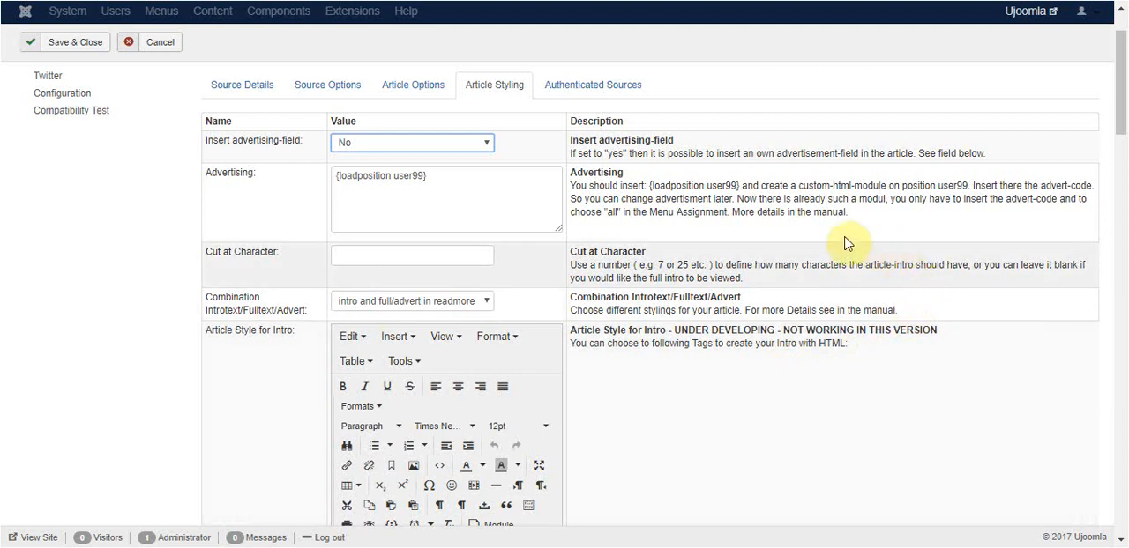
- Set Cut at Character to 600 and the Introtext/Fulltext/Advert combination to "intro and advert in readmore"
{"action": "left_click", "coordinate": [383, 254]}
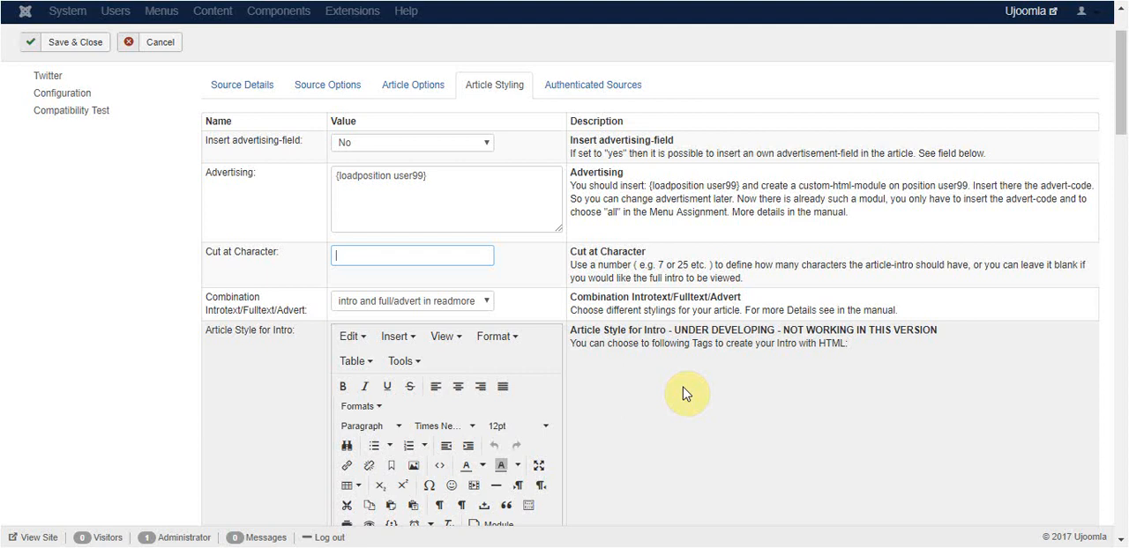
{"action": "type", "text": "600"}
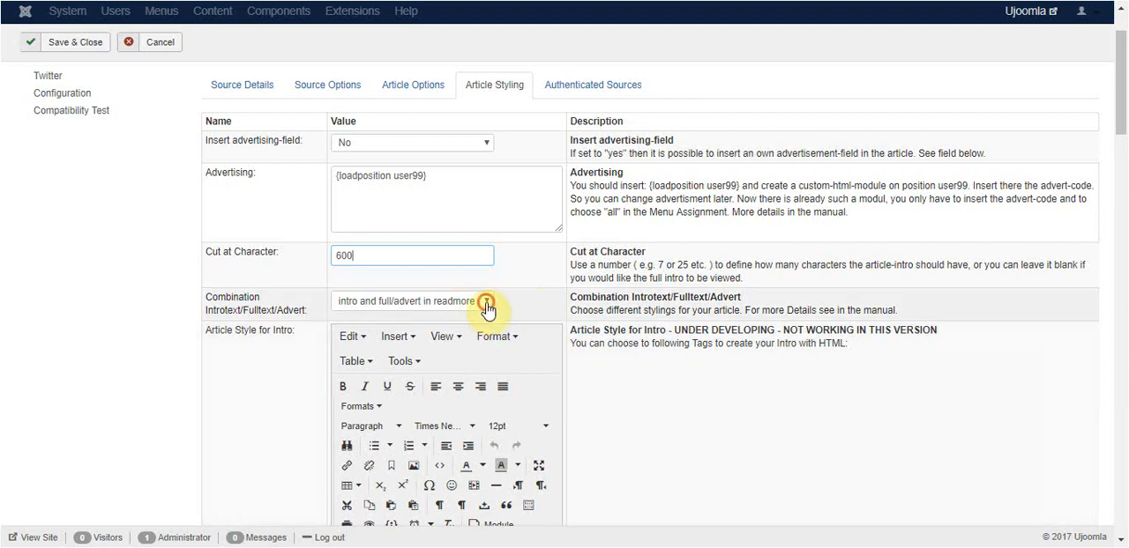
{"action": "left_click", "coordinate": [486, 309]}
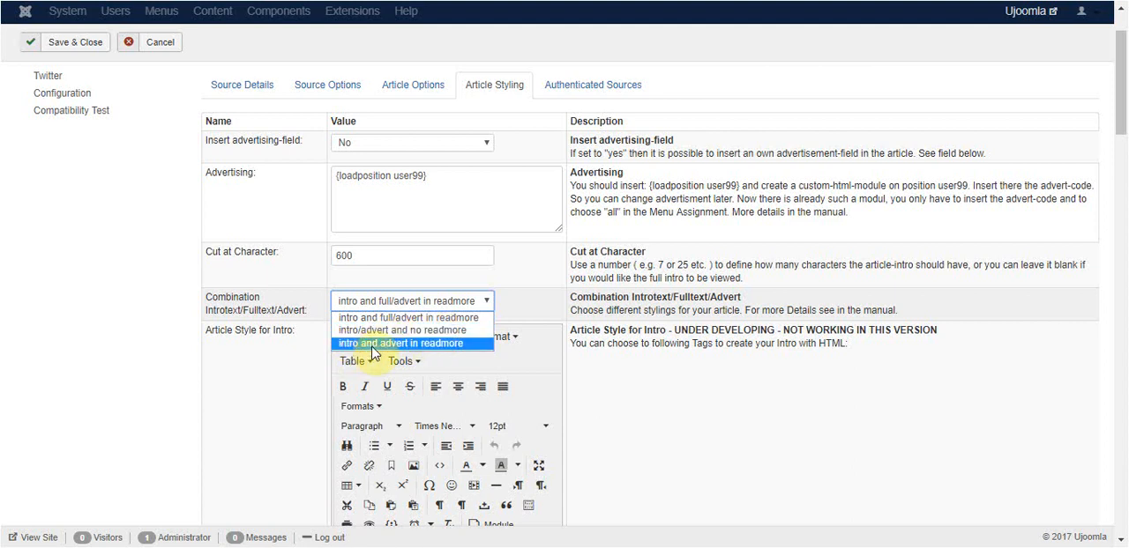
{"action": "left_click", "coordinate": [456, 350]}
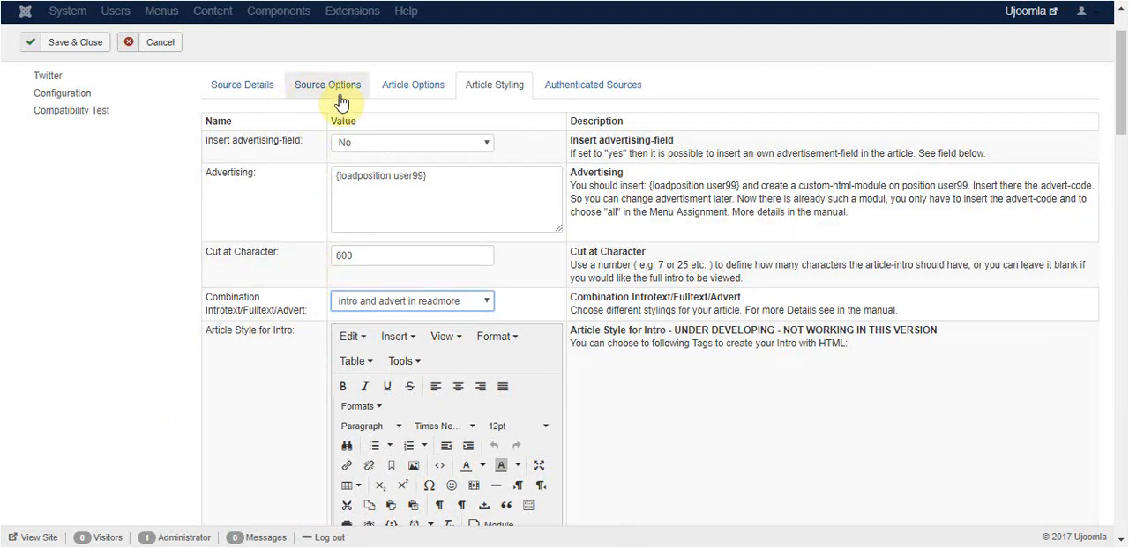
- Examine the remaining article styling options, including intro and fulltext styles, link and image handling, HTML tags, author storage and the original-article link
{"action": "scroll", "coordinate": [608, 379], "scroll_direction": "down", "scroll_amount": 2}
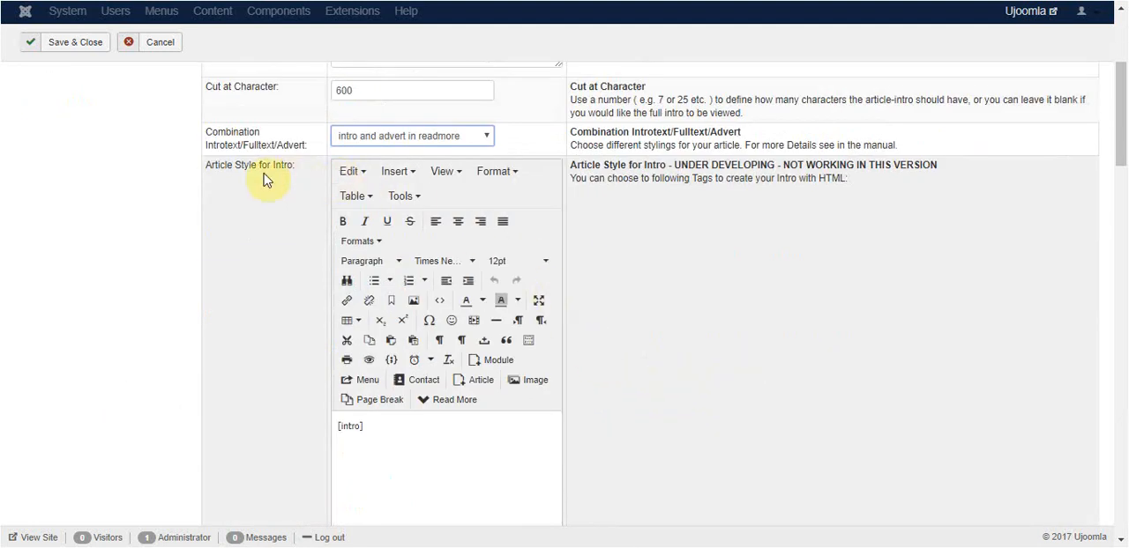
{"action": "scroll", "coordinate": [186, 235], "scroll_direction": "down", "scroll_amount": 1}
{"action": "scroll", "coordinate": [198, 231], "scroll_direction": "down", "scroll_amount": 1}
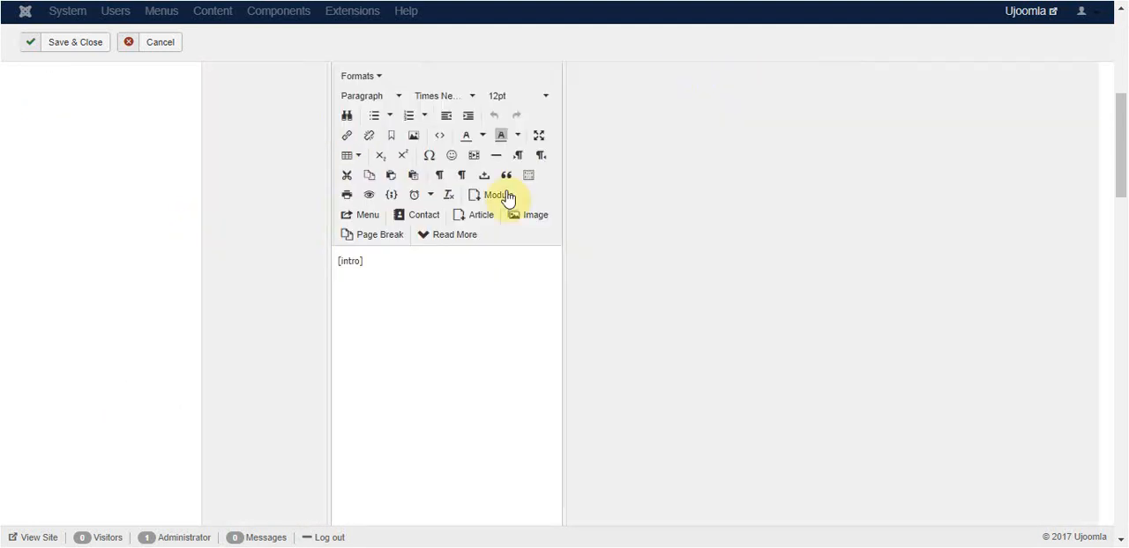
{"action": "scroll", "coordinate": [577, 279], "scroll_direction": "down", "scroll_amount": 1}
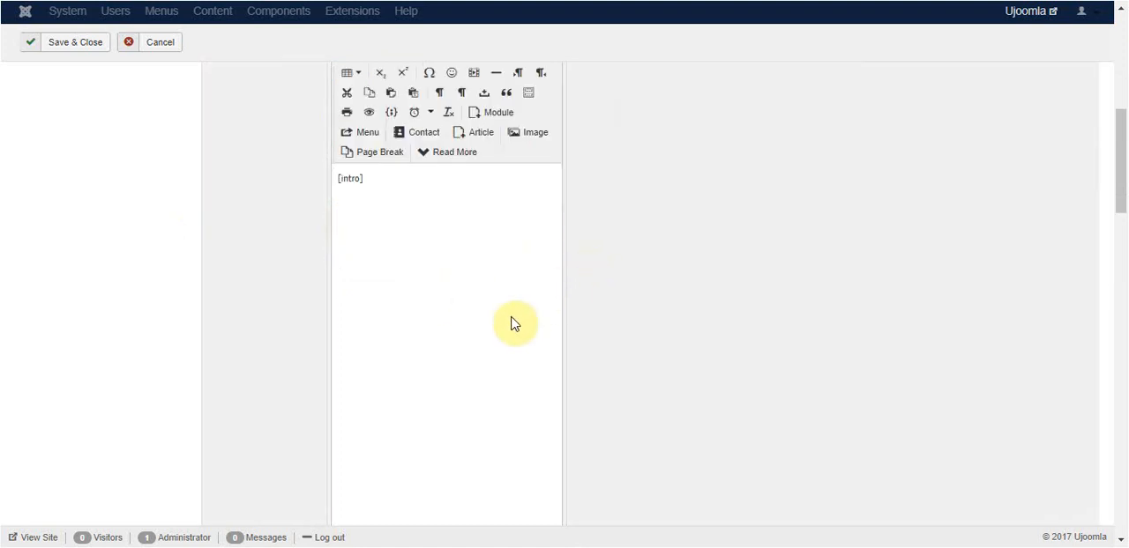
{"action": "scroll", "coordinate": [516, 324], "scroll_direction": "up", "scroll_amount": 4}
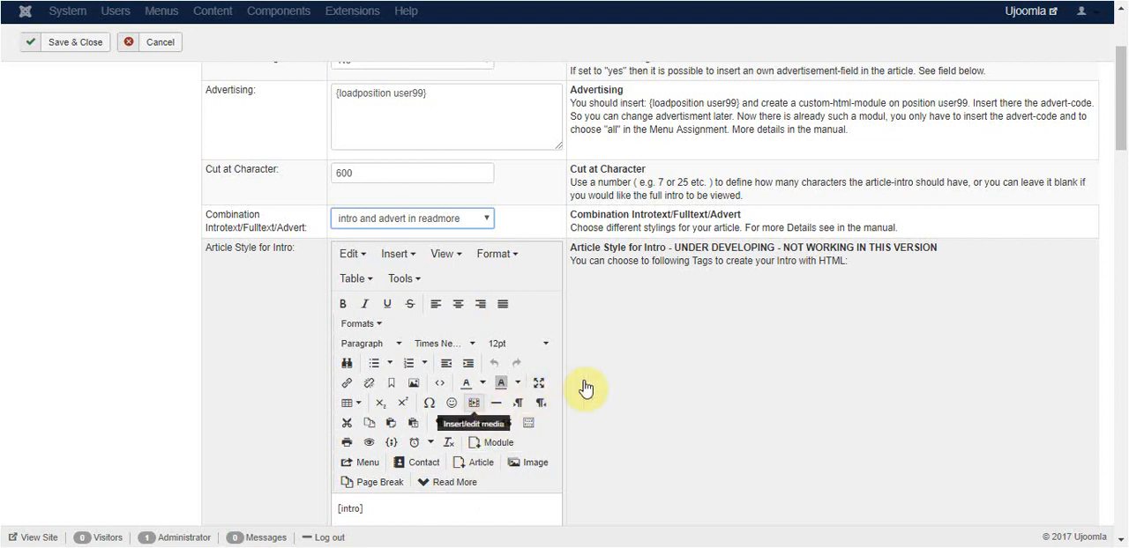
{"action": "scroll", "coordinate": [618, 386], "scroll_direction": "down", "scroll_amount": 4}
{"action": "scroll", "coordinate": [631, 385], "scroll_direction": "down", "scroll_amount": 6}
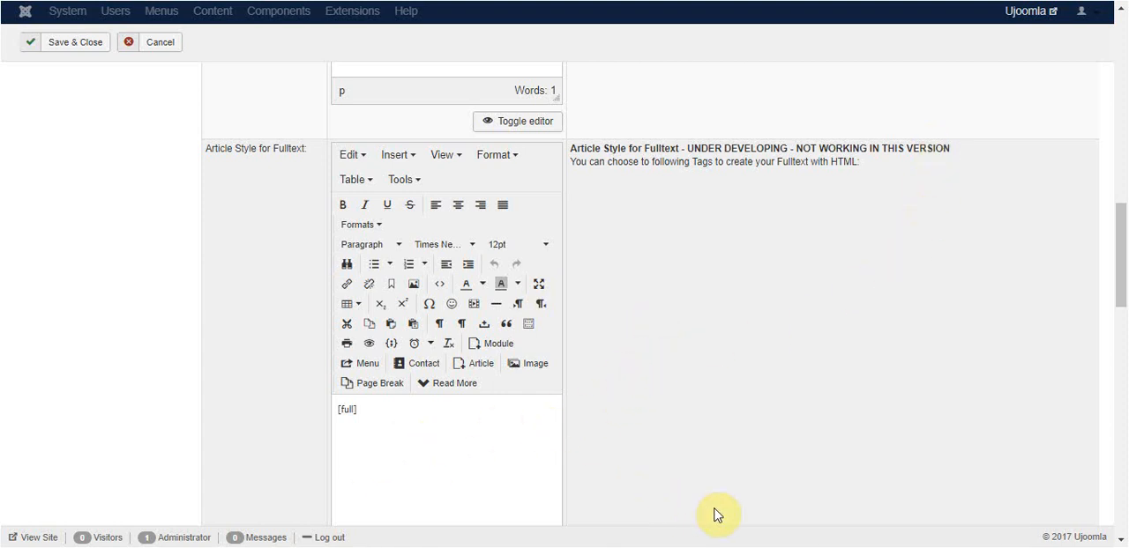
{"action": "scroll", "coordinate": [716, 492], "scroll_direction": "down", "scroll_amount": 3}
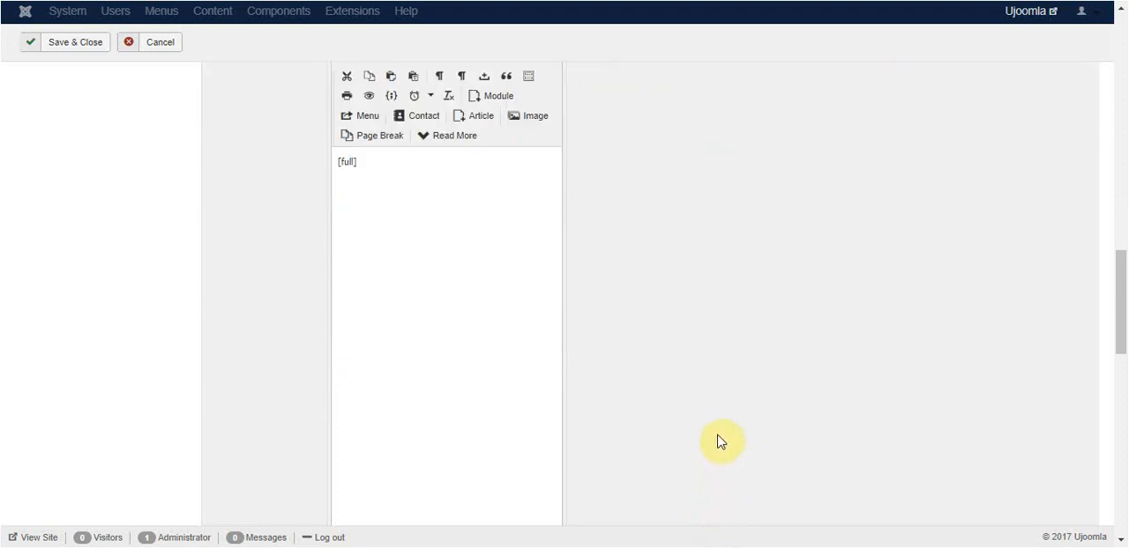
{"action": "scroll", "coordinate": [720, 441], "scroll_direction": "down", "scroll_amount": 2}
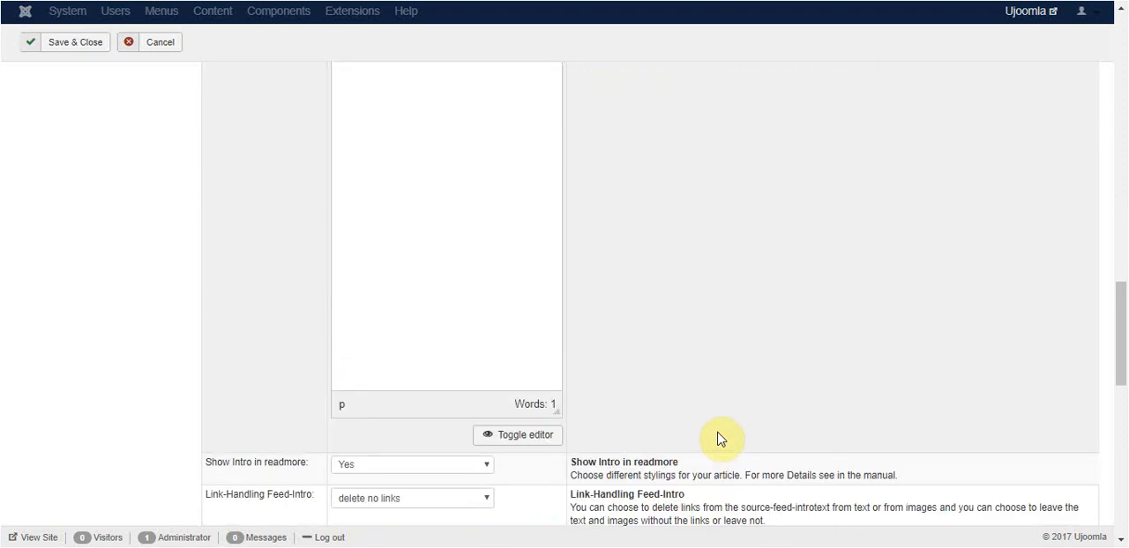
{"action": "scroll", "coordinate": [681, 308], "scroll_direction": "down", "scroll_amount": 4}
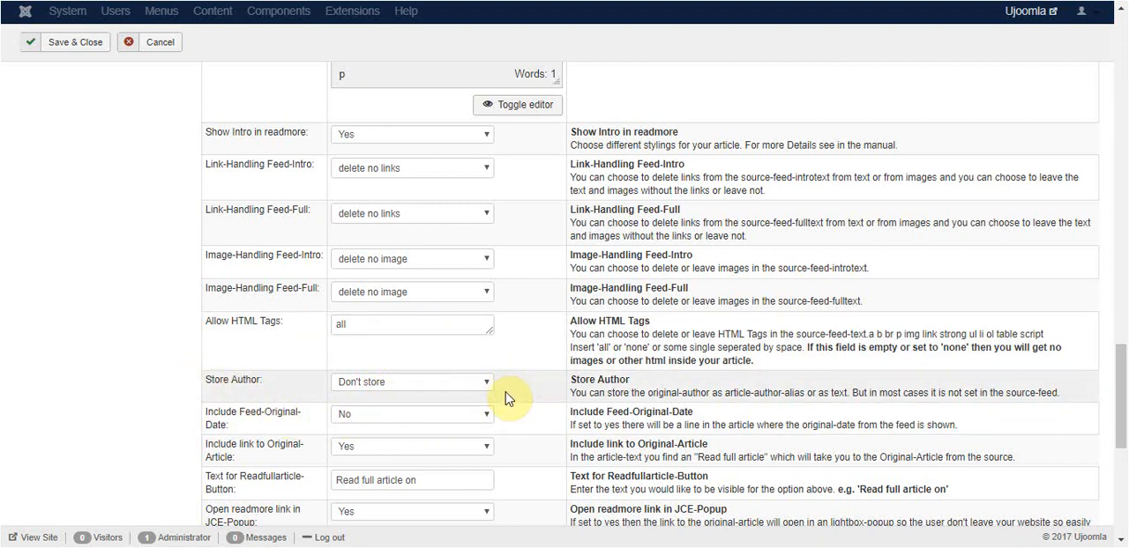
{"action": "scroll", "coordinate": [518, 403], "scroll_direction": "down", "scroll_amount": 2}
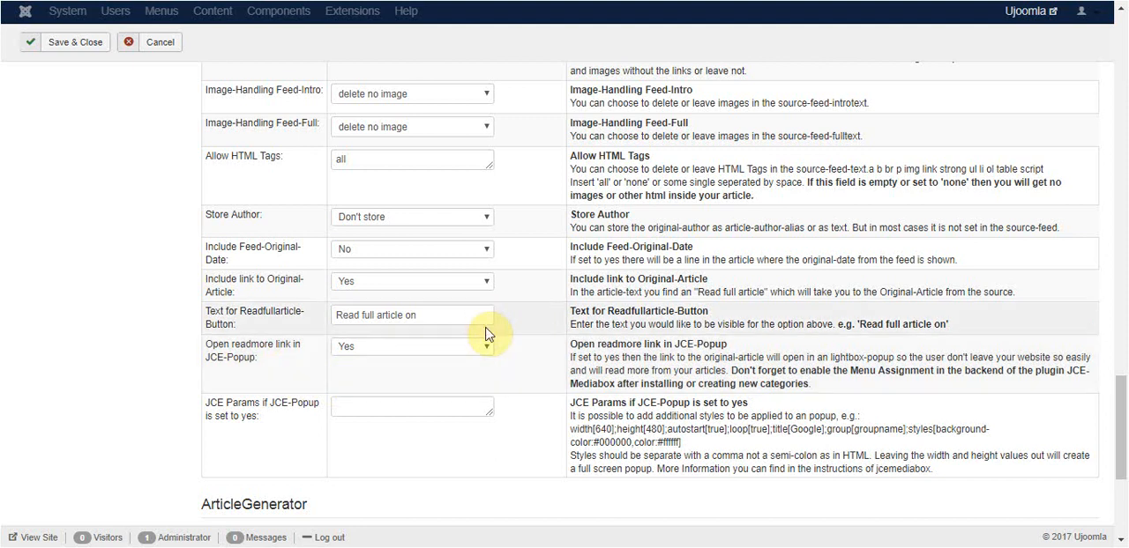
{"action": "scroll", "coordinate": [491, 328], "scroll_direction": "down", "scroll_amount": 3}
{"action": "scroll", "coordinate": [498, 370], "scroll_direction": "down", "scroll_amount": 2}
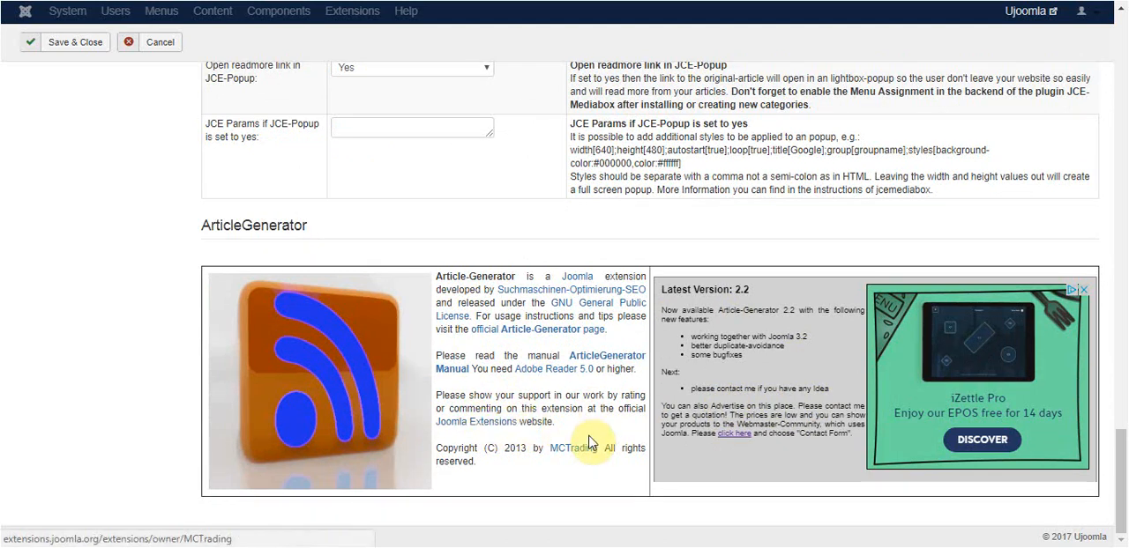
{"action": "scroll", "coordinate": [581, 467], "scroll_direction": "up", "scroll_amount": 9}
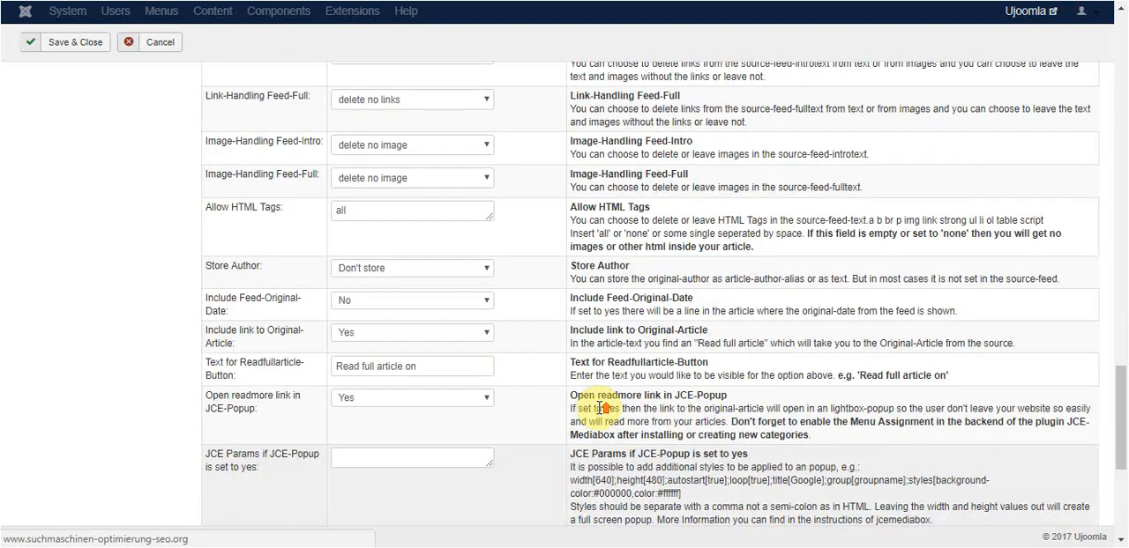
{"action": "scroll", "coordinate": [327, 370], "scroll_direction": "up", "scroll_amount": 15}
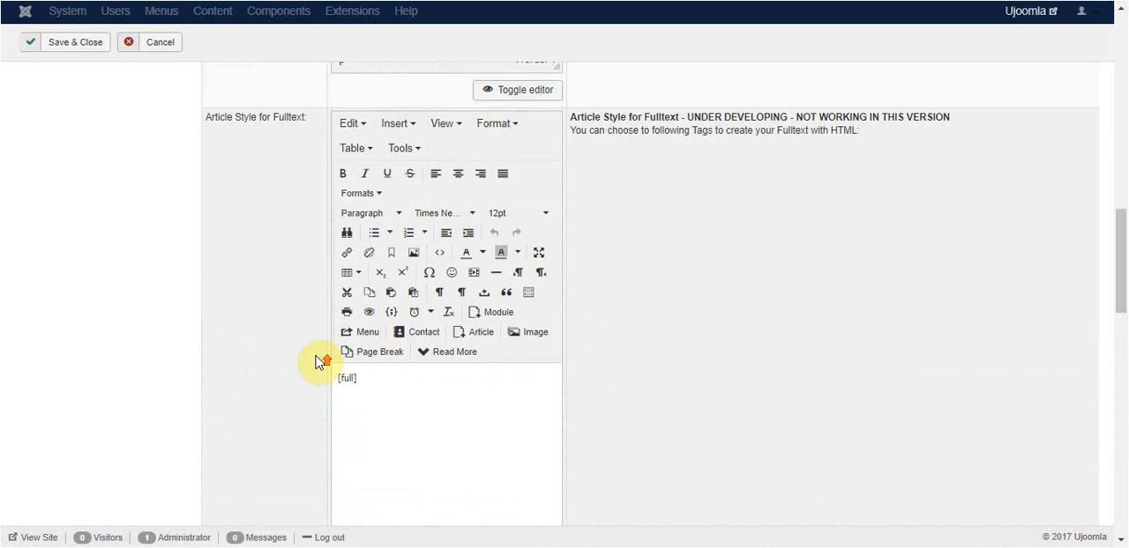
{"action": "scroll", "coordinate": [313, 358], "scroll_direction": "up", "scroll_amount": 10}
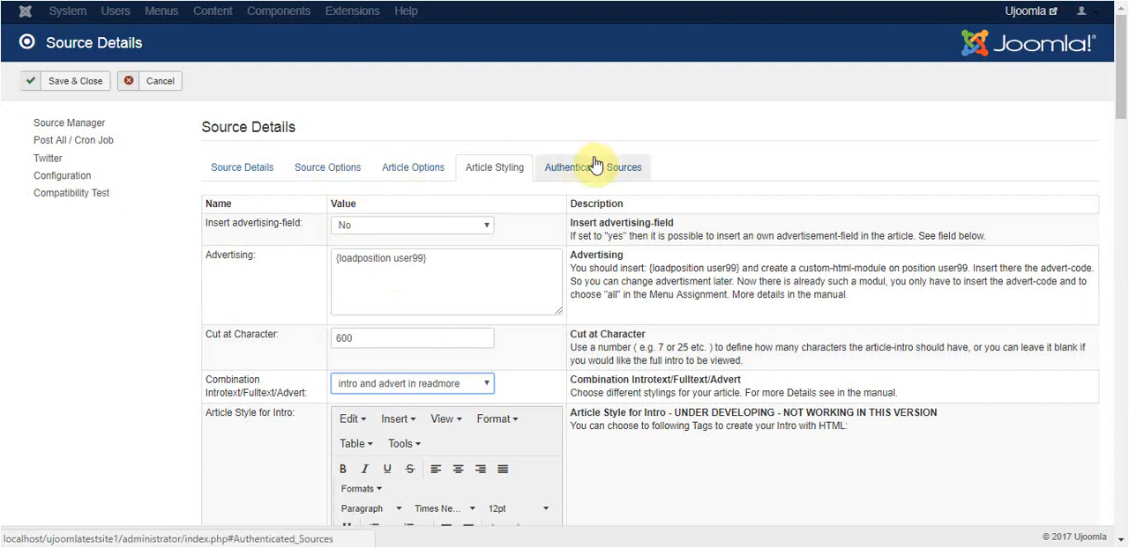
- Review the authenticated-source, source-option and source-detail settings, and save and close the Joomla Announcements source
{"action": "left_click", "coordinate": [582, 178]}
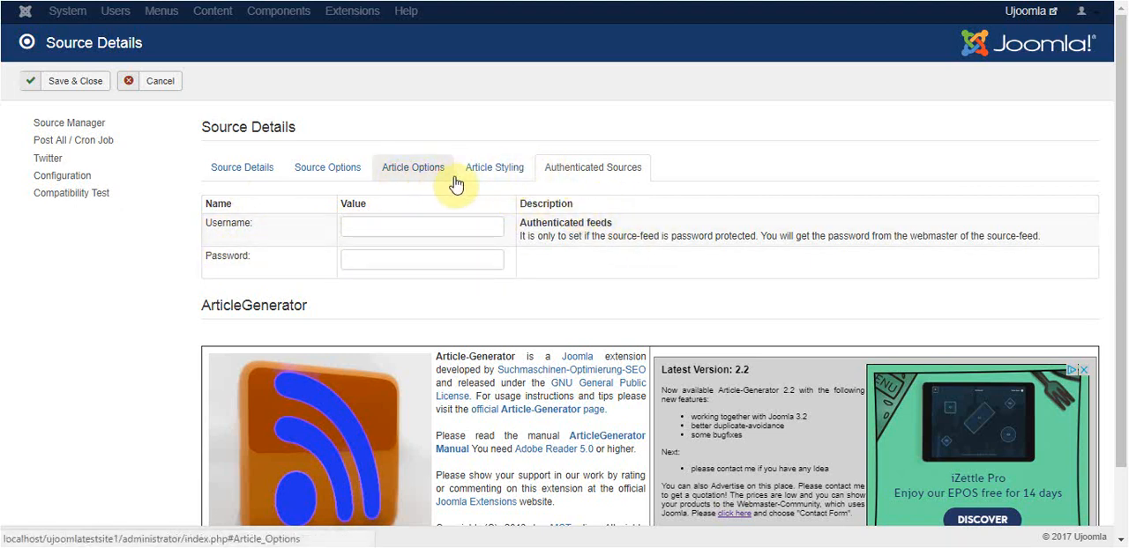
{"action": "left_click", "coordinate": [314, 173]}
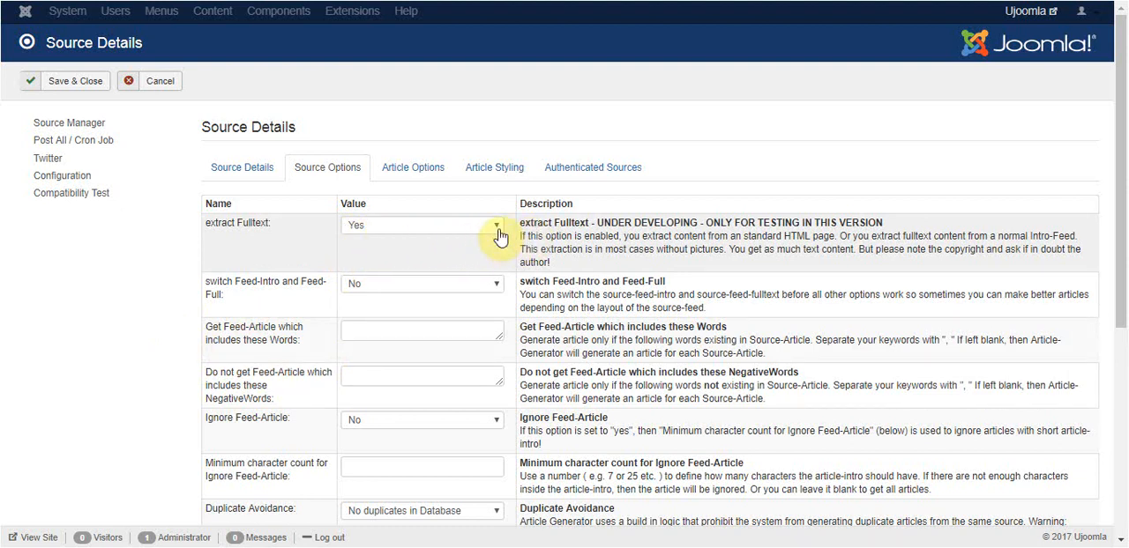
{"action": "left_click", "coordinate": [229, 176]}
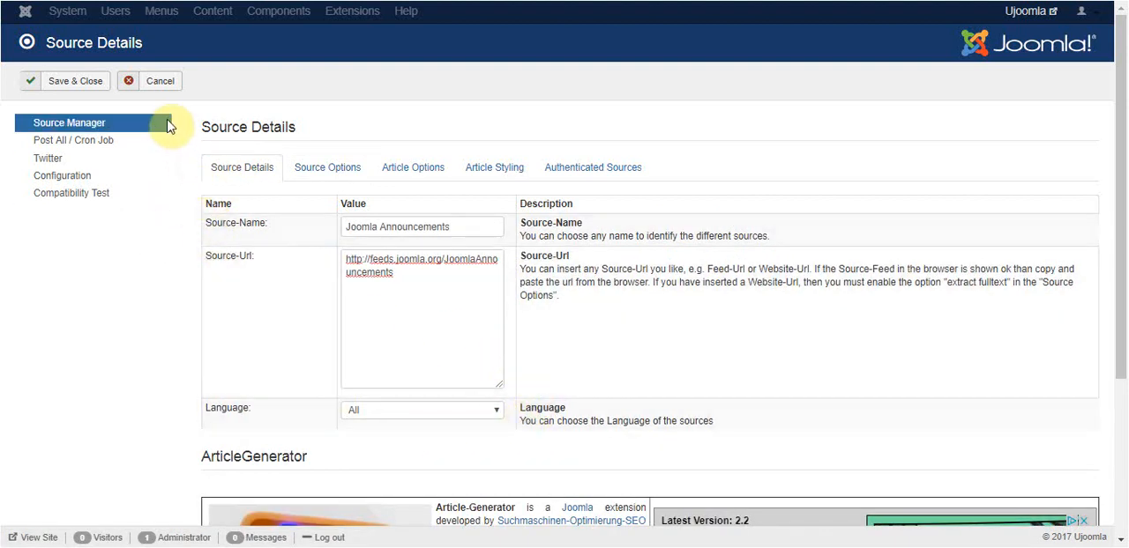
{"action": "left_click", "coordinate": [77, 82]}
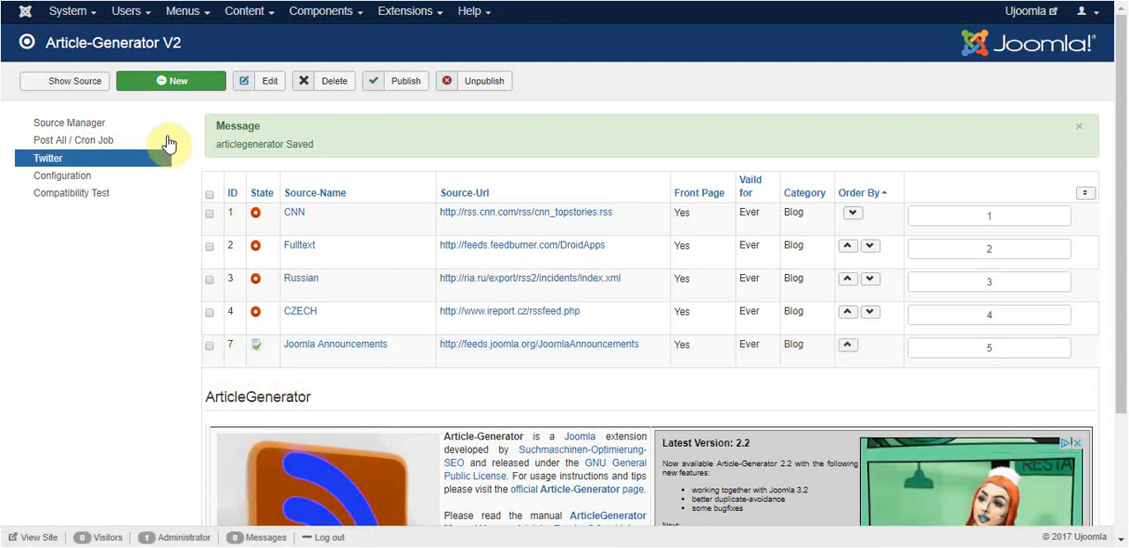
- Check the server cronjob link and post the published feeds manually to generate the articles
{"action": "left_click", "coordinate": [68, 148]}
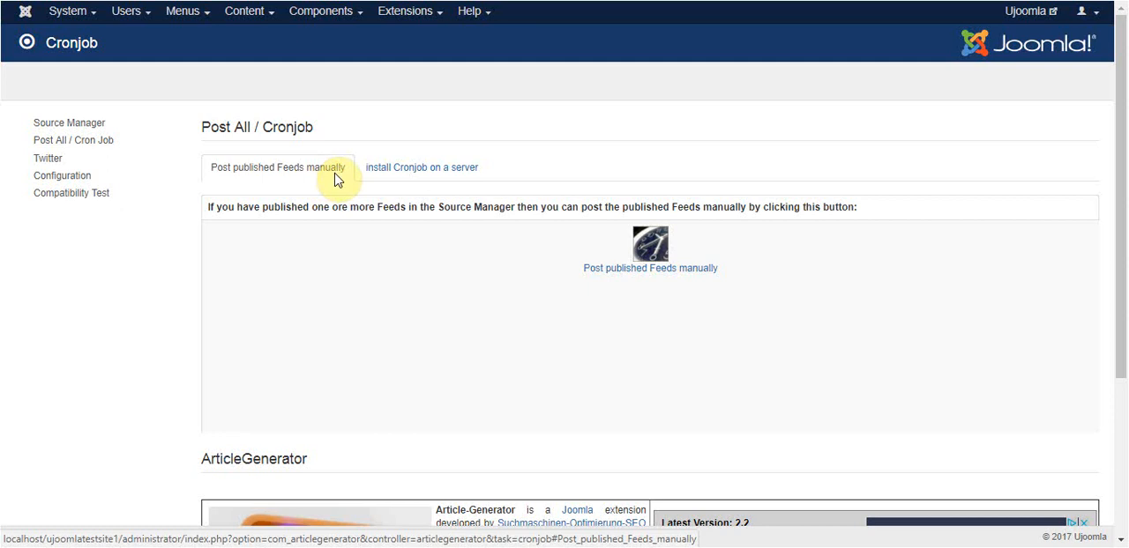
{"action": "left_click", "coordinate": [404, 173]}
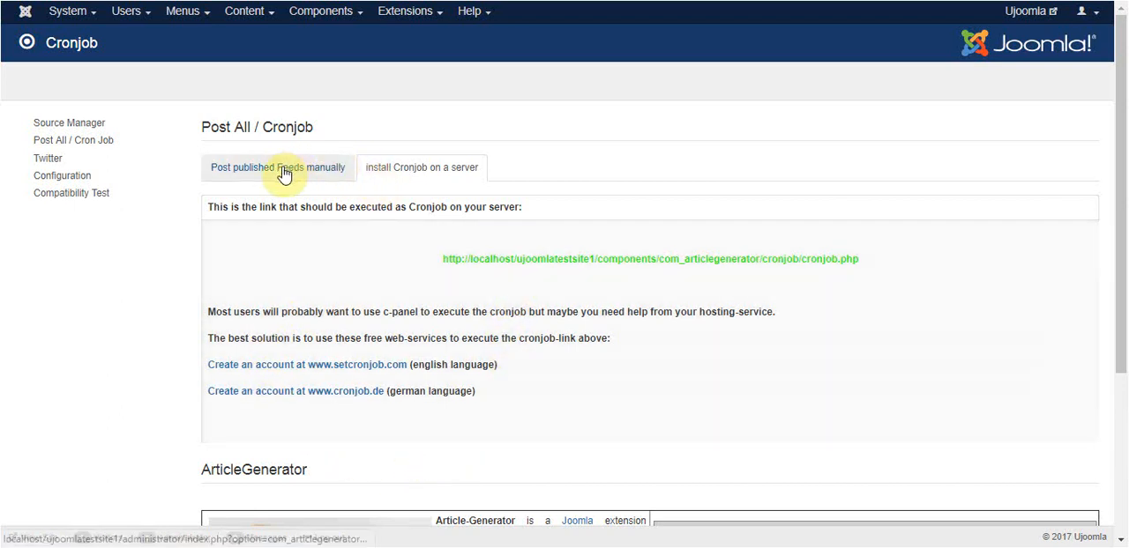
{"action": "left_click", "coordinate": [284, 173]}
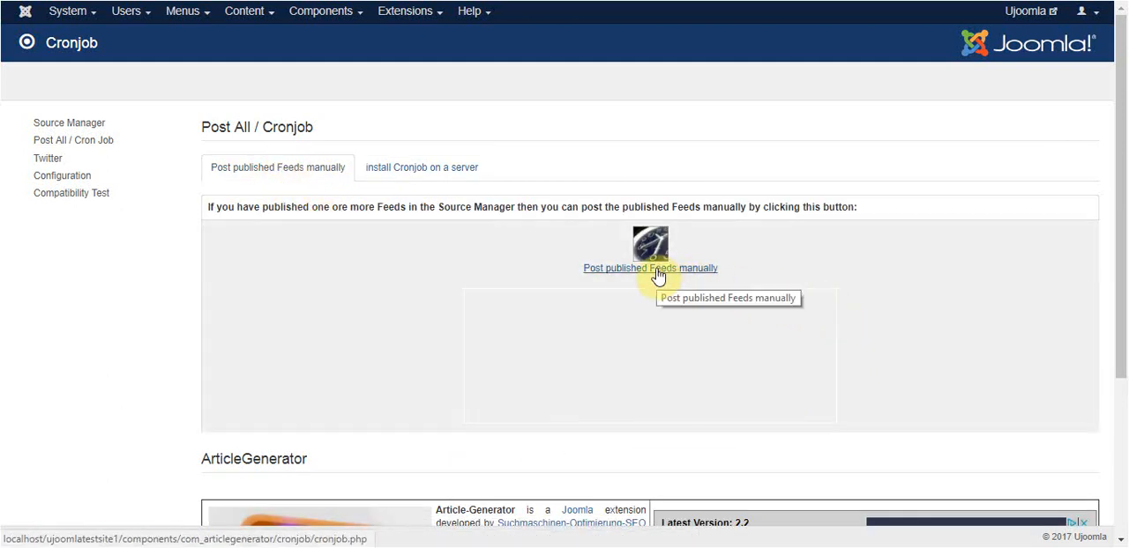
{"action": "left_click", "coordinate": [657, 274]}
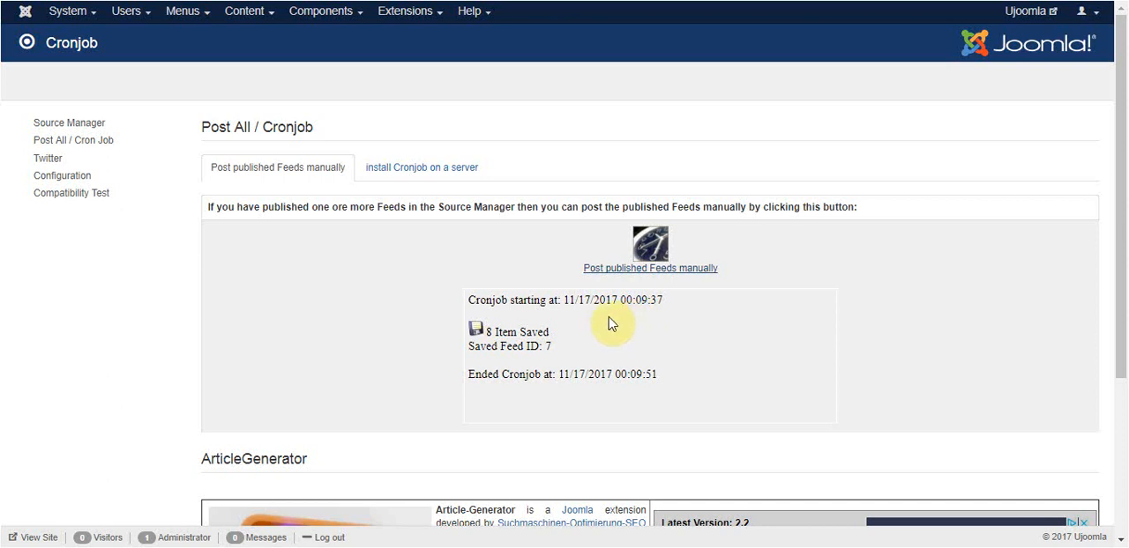
- Check the saved items in the cronjob result and view the generated release articles in the Articles list
{"action": "left_click_drag", "start_coordinate": [484, 333], "coordinate": [564, 335]}
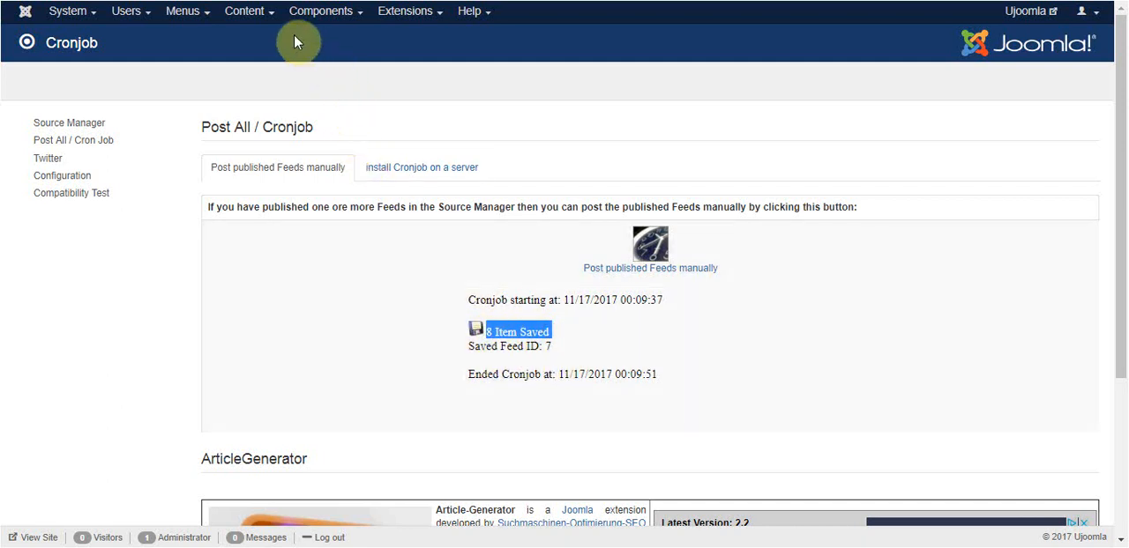
{"action": "left_click", "coordinate": [251, 17]}
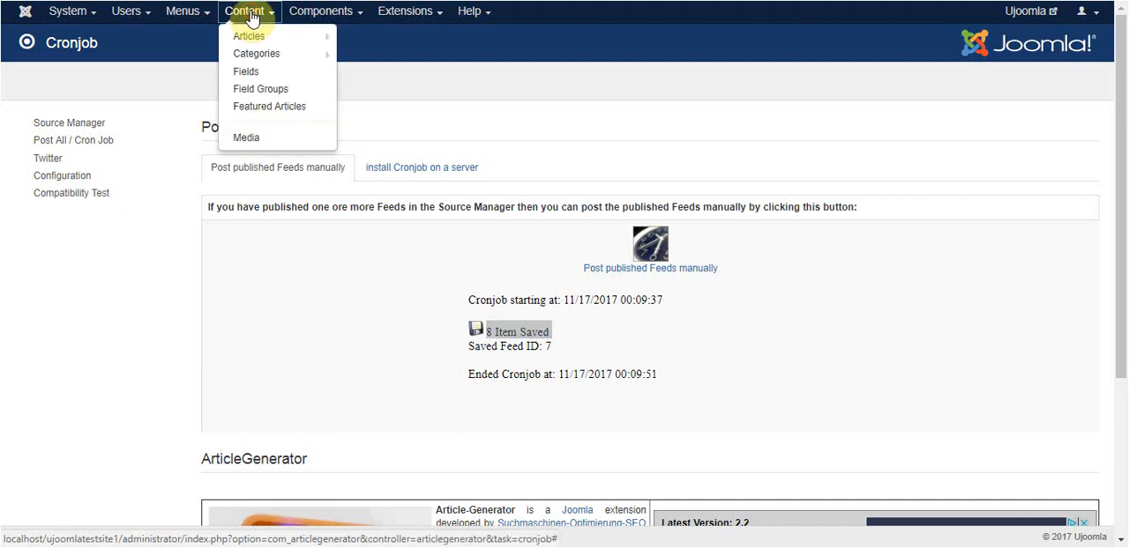
{"action": "left_click", "coordinate": [247, 37]}
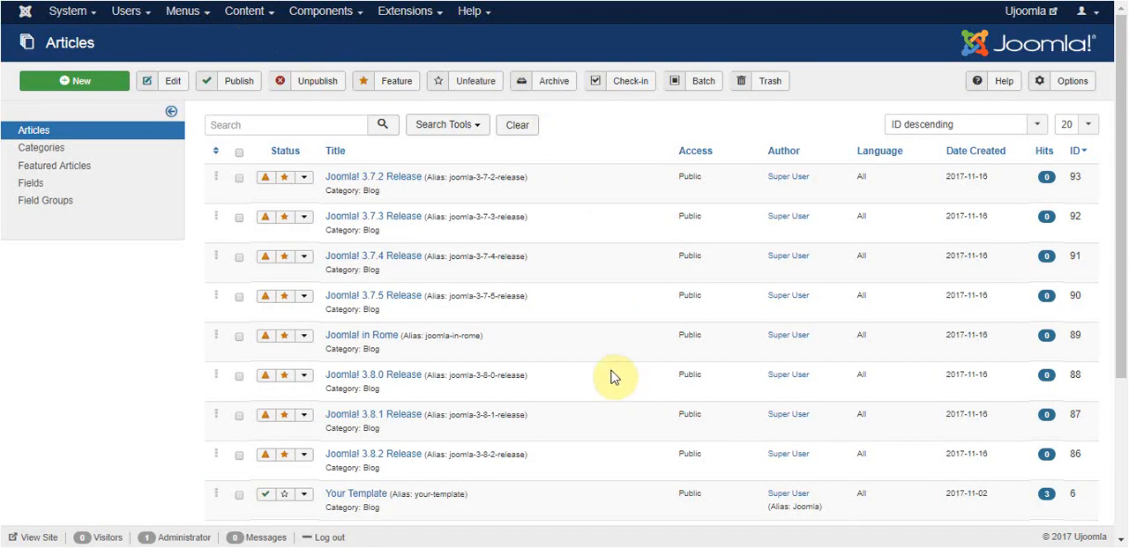
{"action": "scroll", "coordinate": [600, 381], "scroll_direction": "down", "scroll_amount": 3}
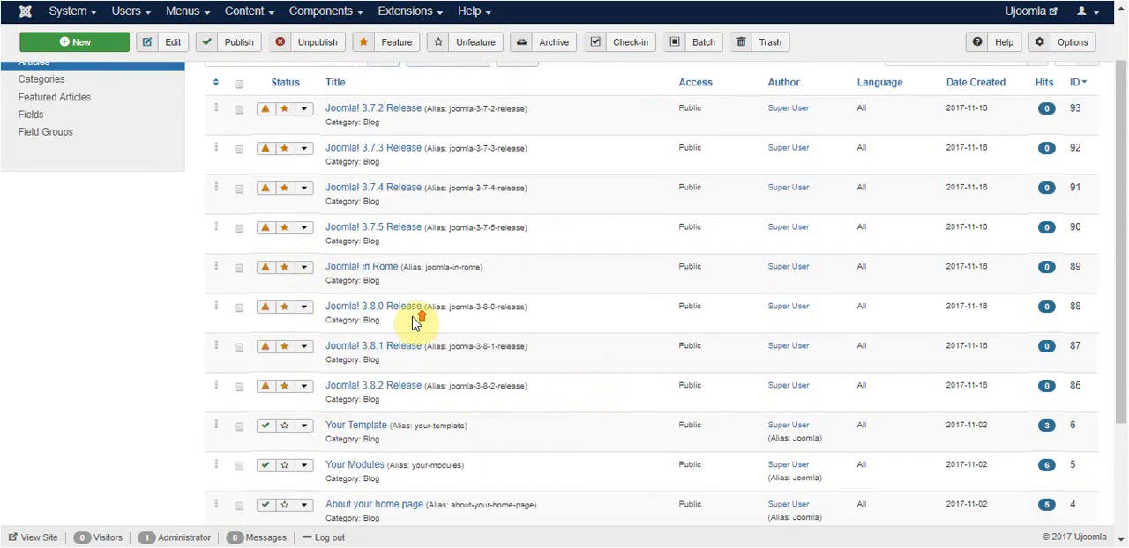
{"action": "scroll", "coordinate": [411, 317], "scroll_direction": "up", "scroll_amount": 3}
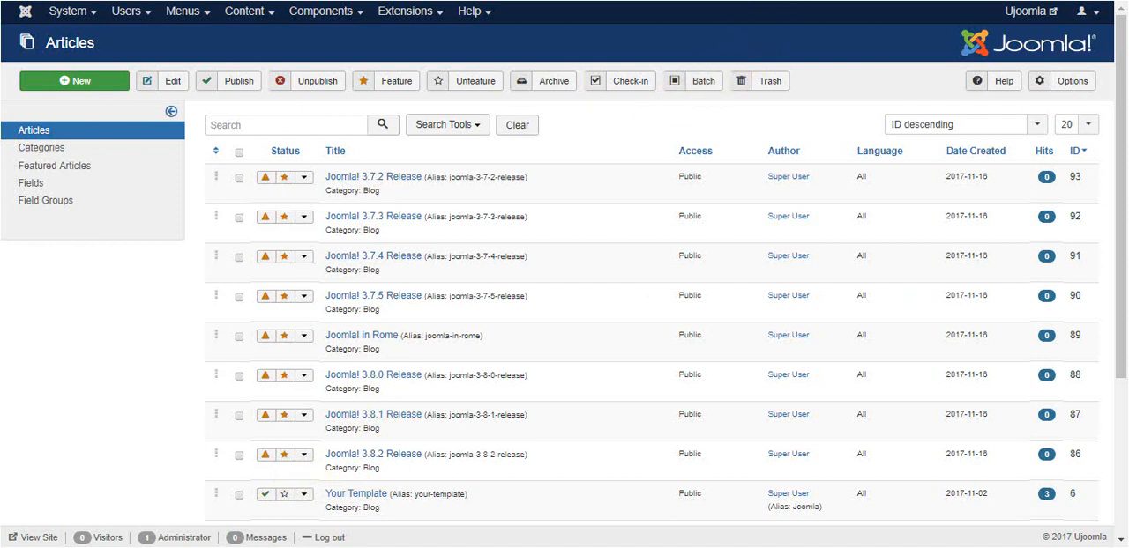
- Refresh the Ujoomla site's home page and open the generated Joomla! 3.8.2 Release article from its post list
{"action": "key", "text": "ctrl+Tab"}
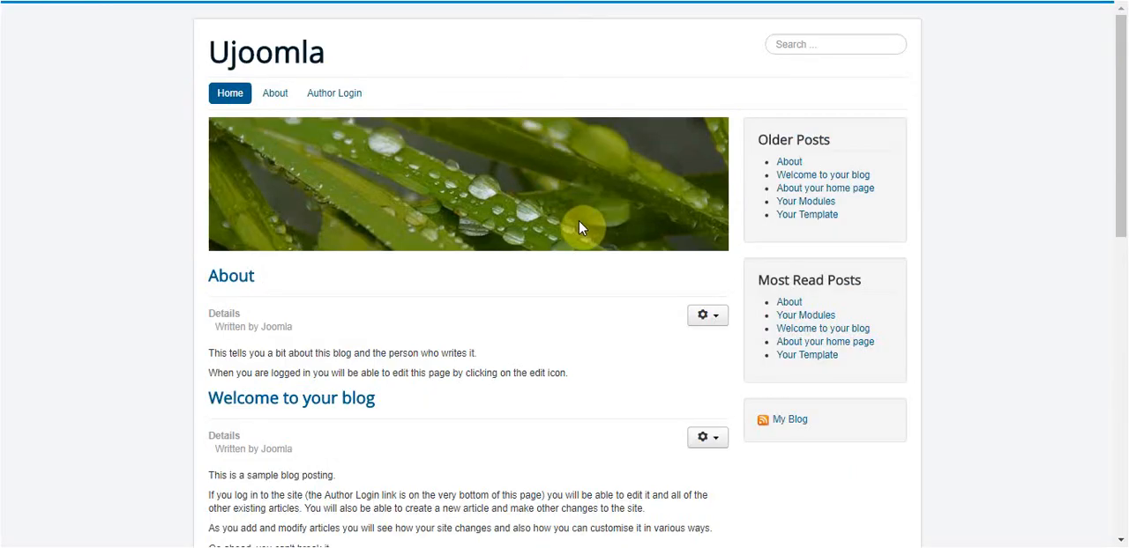
{"action": "left_click", "coordinate": [62, 3]}
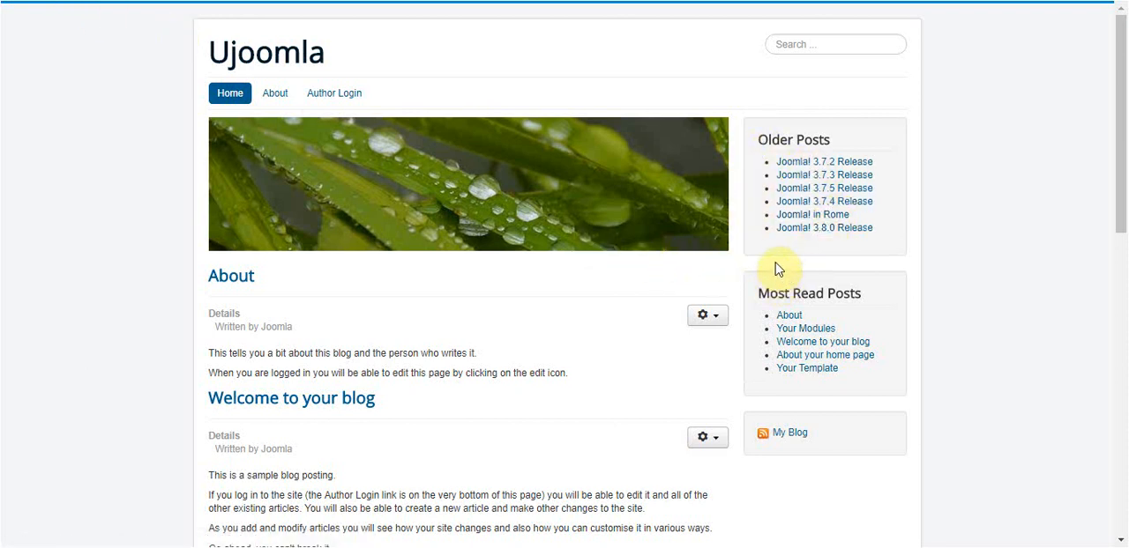
{"action": "scroll", "coordinate": [692, 322], "scroll_direction": "down", "scroll_amount": 5}
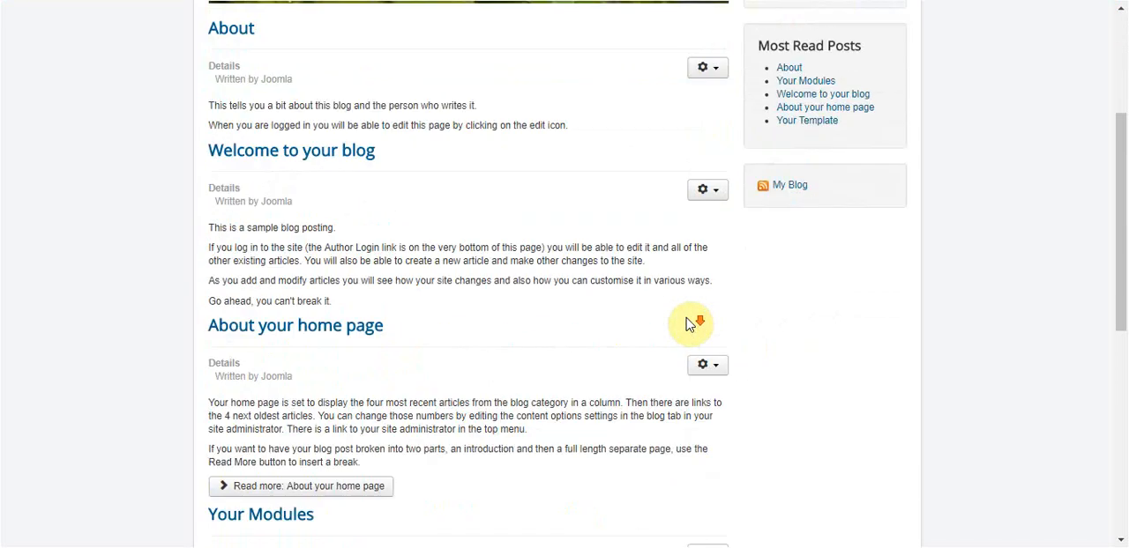
{"action": "scroll", "coordinate": [683, 323], "scroll_direction": "down", "scroll_amount": 4}
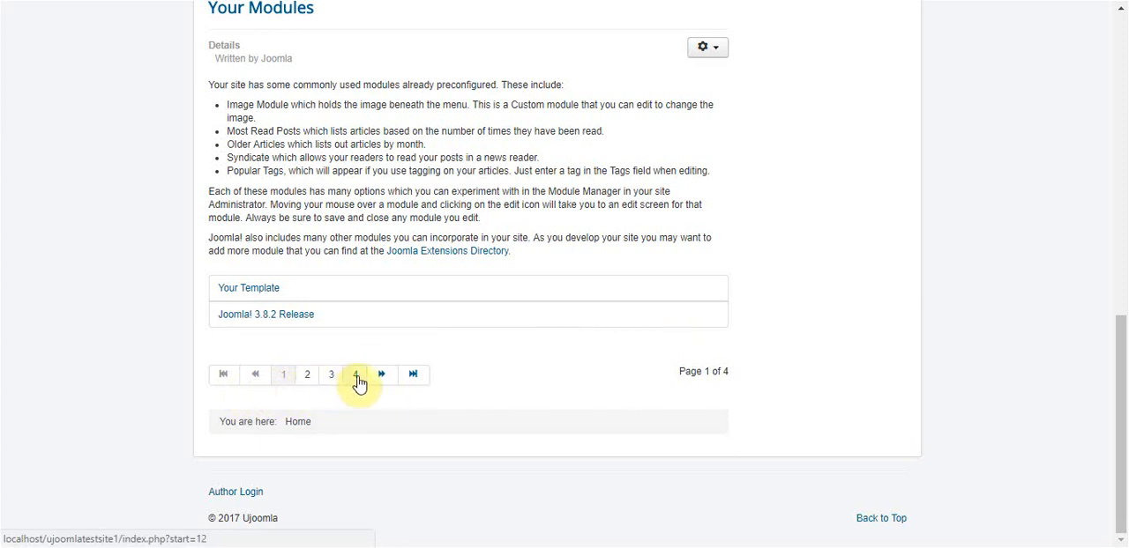
{"action": "left_click", "coordinate": [291, 322]}
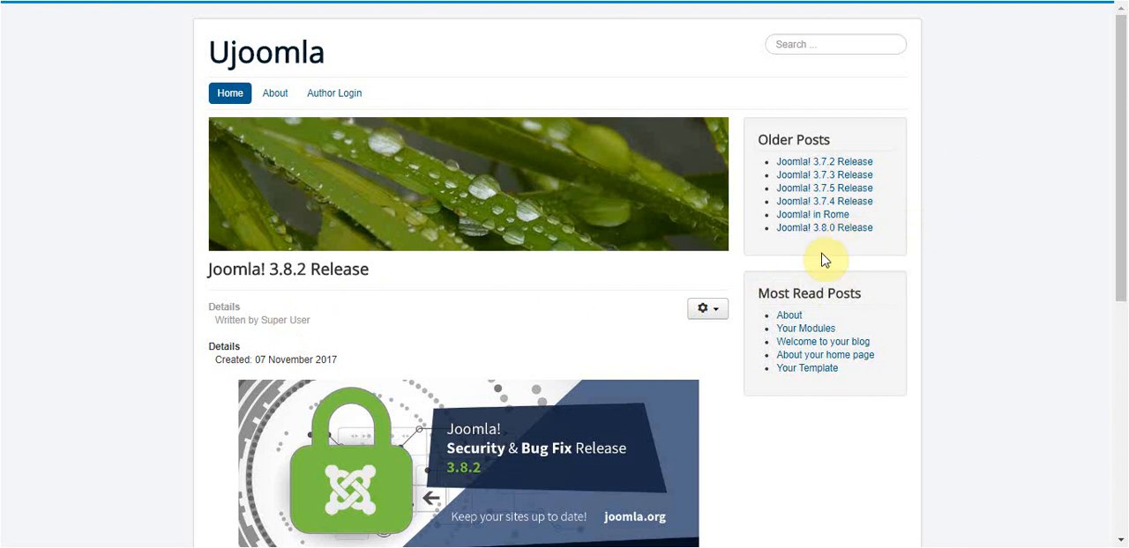
- Review the generated Joomla! 3.8.2 Release article, from its details and image to the shortened text and original-article link
{"action": "scroll", "coordinate": [737, 367], "scroll_direction": "down", "scroll_amount": 2}
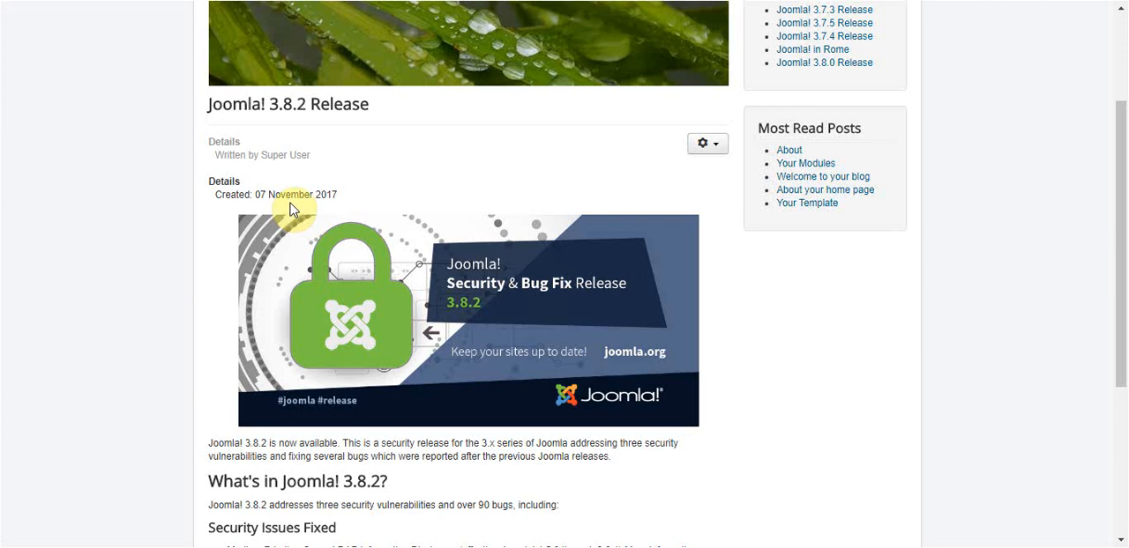
{"action": "scroll", "coordinate": [667, 380], "scroll_direction": "down", "scroll_amount": 1}
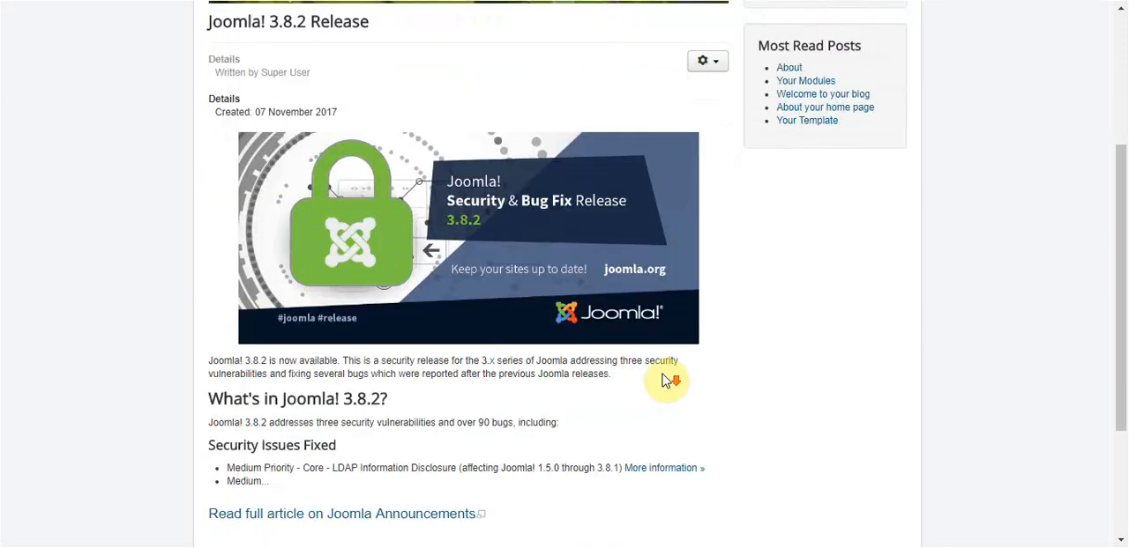
{"action": "scroll", "coordinate": [511, 328], "scroll_direction": "down", "scroll_amount": 2}
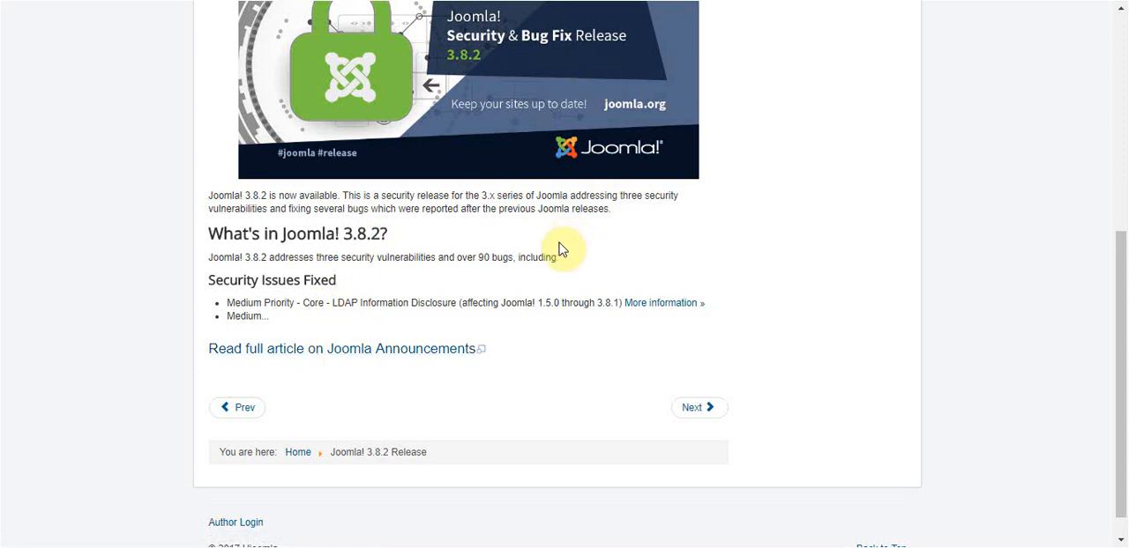
- Open the full Joomla! 3.8.2 article on Joomla Announcements, compare its content with the shortened post, and close it
{"action": "left_click", "coordinate": [348, 352]}
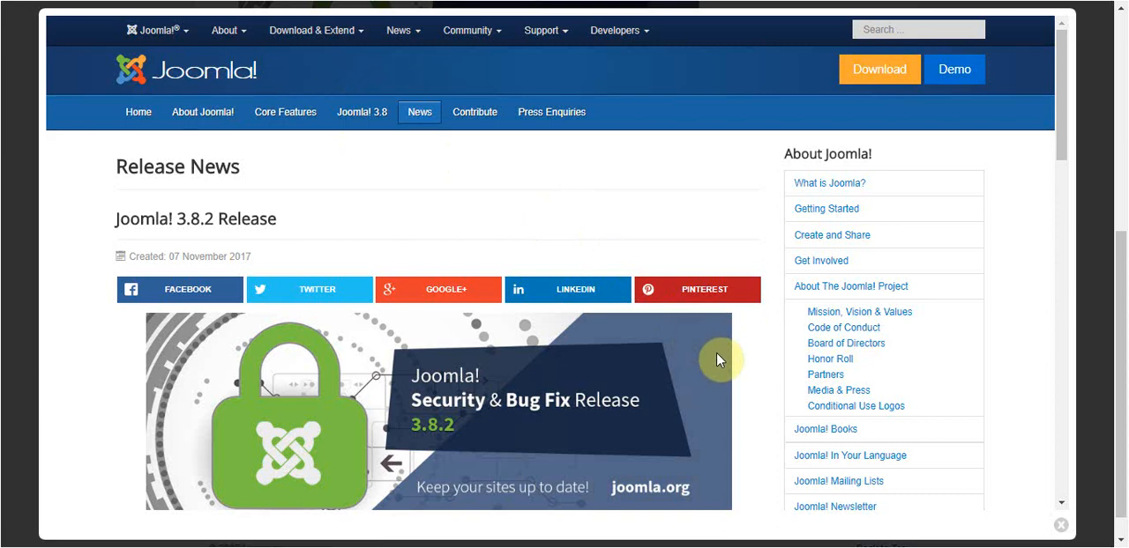
{"action": "scroll", "coordinate": [712, 356], "scroll_direction": "down", "scroll_amount": 5}
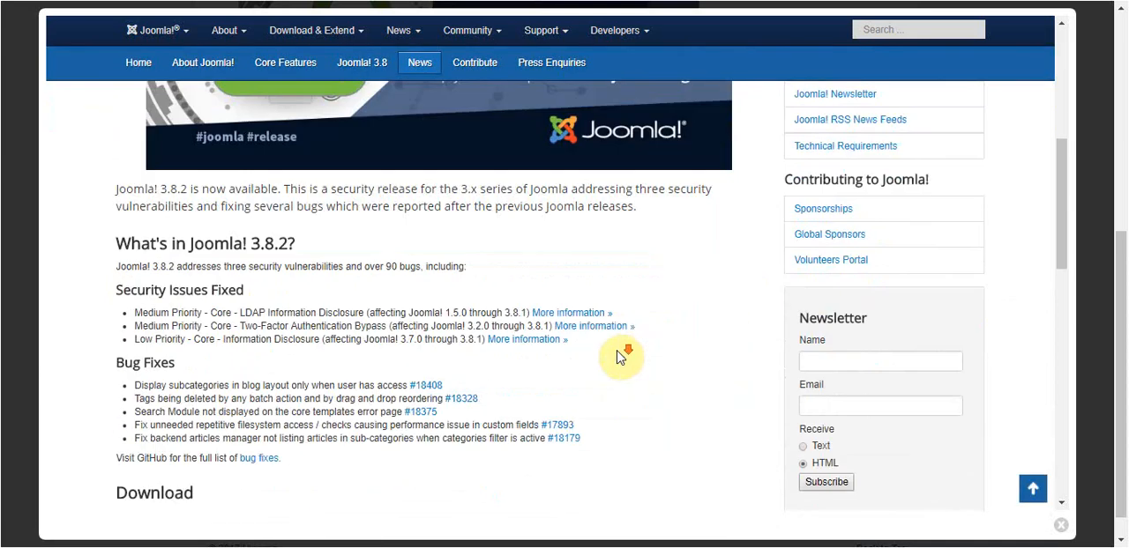
{"action": "scroll", "coordinate": [602, 357], "scroll_direction": "down", "scroll_amount": 9}
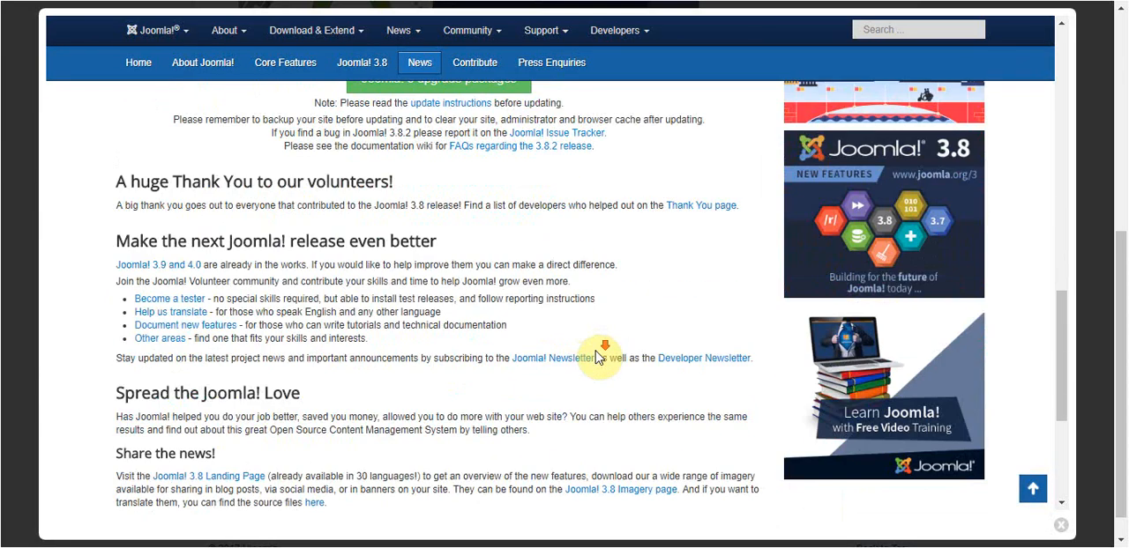
{"action": "scroll", "coordinate": [580, 344], "scroll_direction": "up", "scroll_amount": 2}
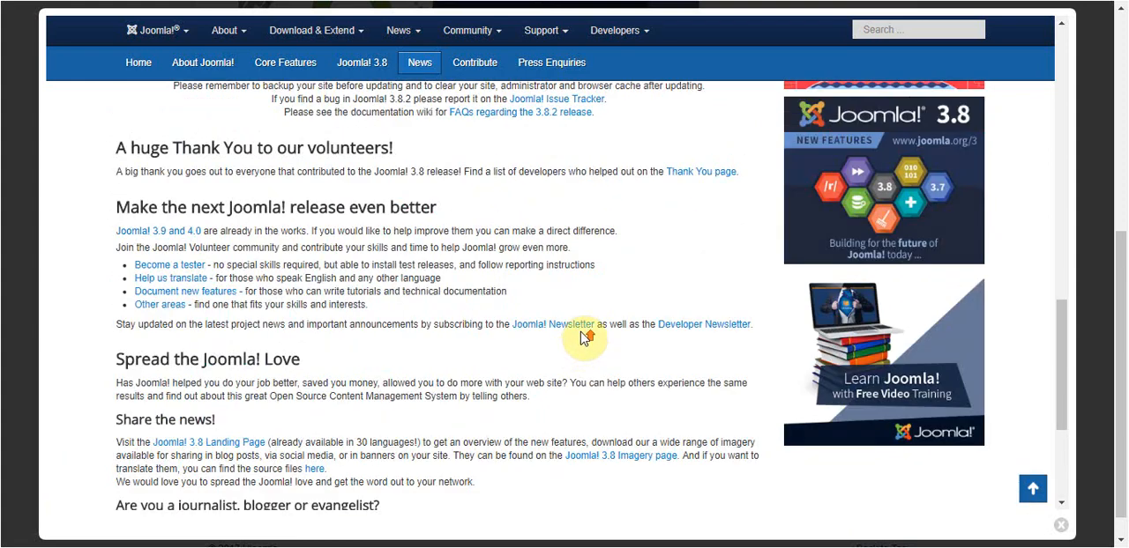
{"action": "scroll", "coordinate": [581, 333], "scroll_direction": "up", "scroll_amount": 2}
{"action": "scroll", "coordinate": [580, 335], "scroll_direction": "up", "scroll_amount": 3}
{"action": "scroll", "coordinate": [583, 334], "scroll_direction": "down", "scroll_amount": 3}
{"action": "scroll", "coordinate": [584, 335], "scroll_direction": "up", "scroll_amount": 5}
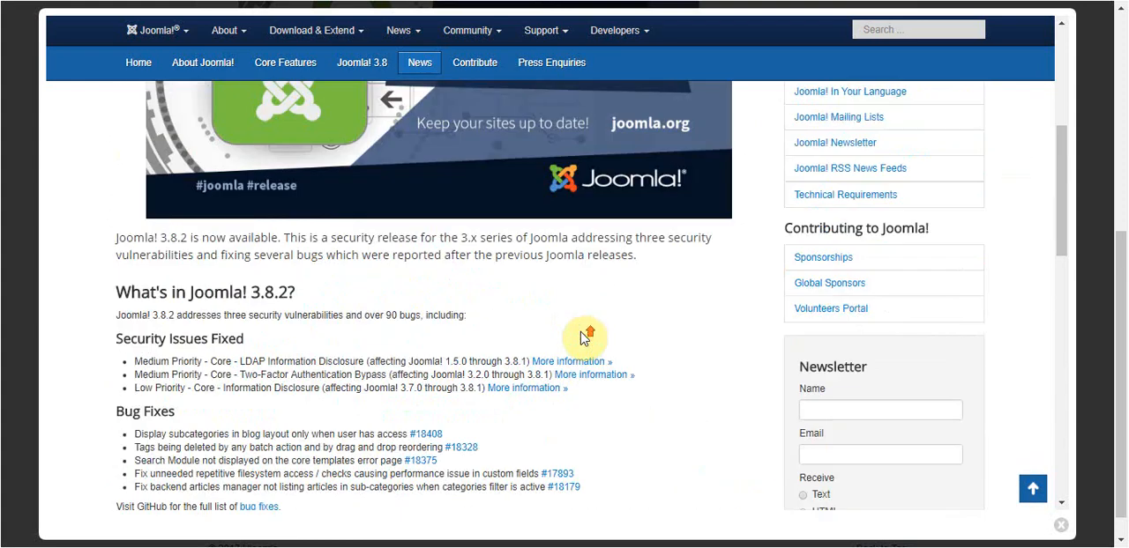
{"action": "scroll", "coordinate": [582, 337], "scroll_direction": "up", "scroll_amount": 5}
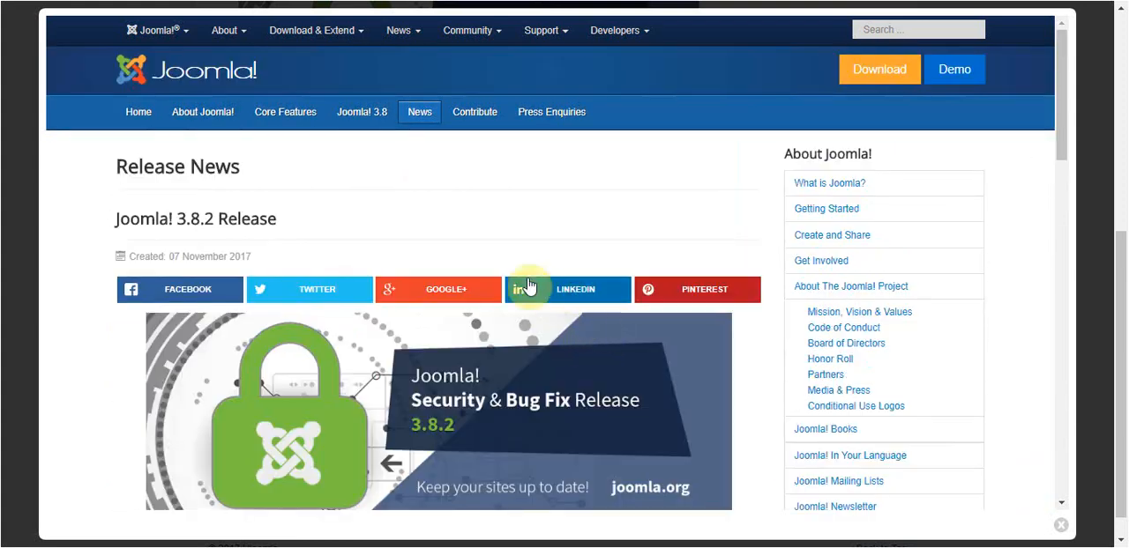
{"action": "scroll", "coordinate": [504, 284], "scroll_direction": "down", "scroll_amount": 6}
{"action": "scroll", "coordinate": [506, 284], "scroll_direction": "up", "scroll_amount": 2}
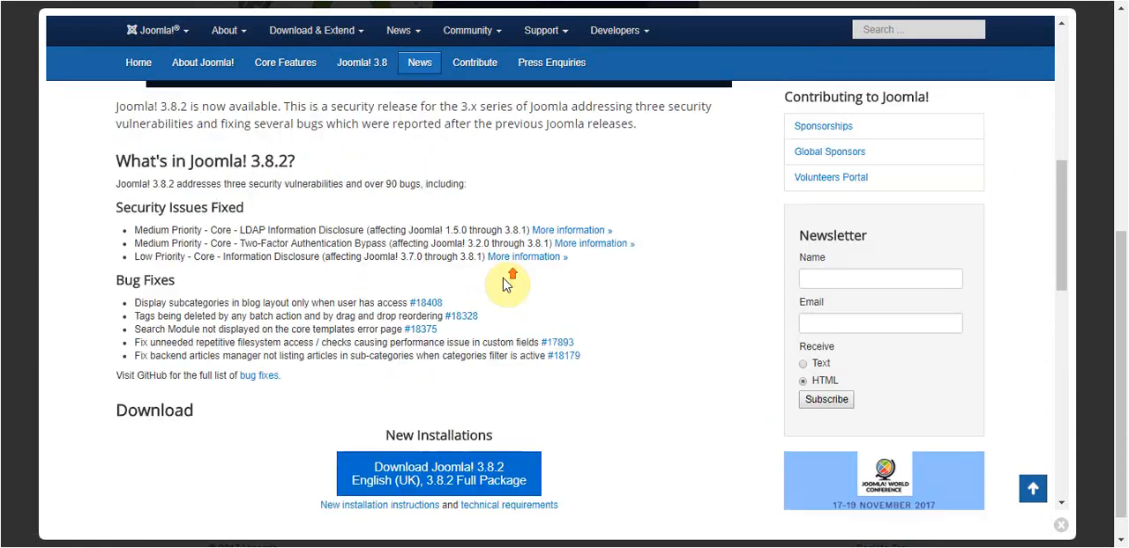
{"action": "scroll", "coordinate": [505, 284], "scroll_direction": "up", "scroll_amount": 2}
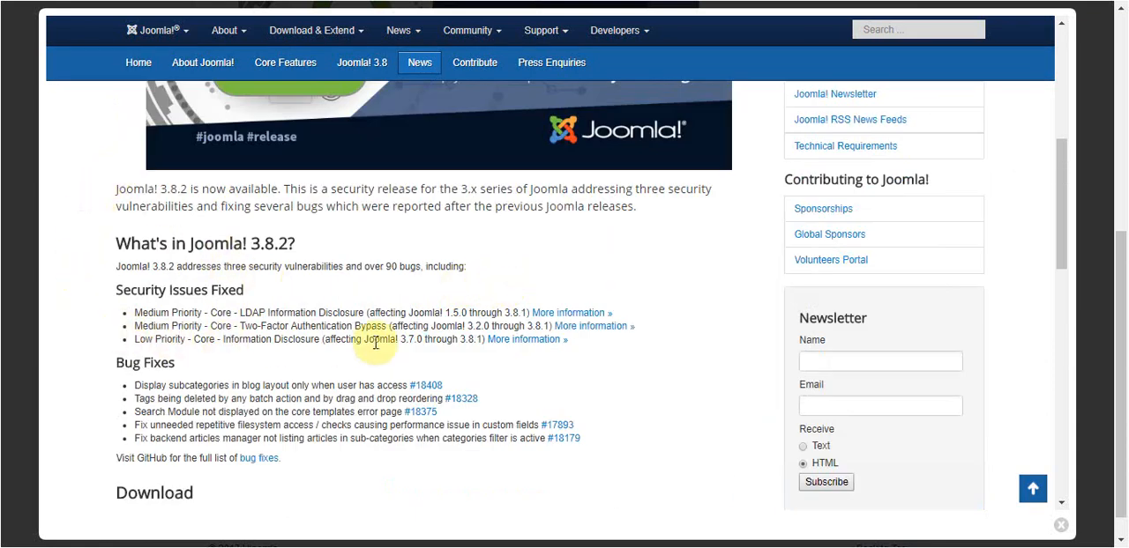
{"action": "left_click", "coordinate": [1060, 526]}
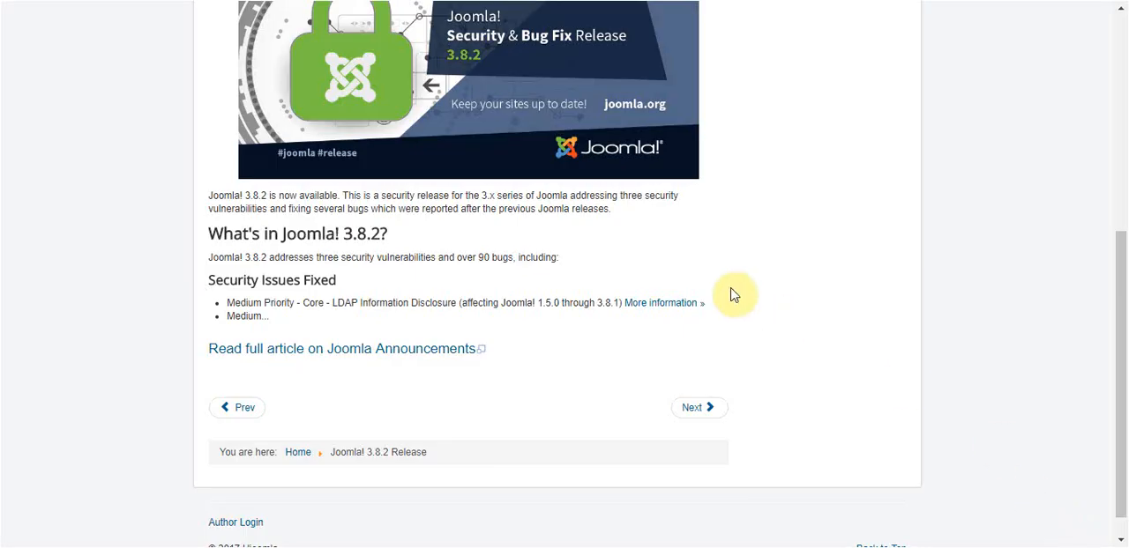
- Go to the next article, Joomla! 3.8.1 Release, and review its image and shortened text
{"action": "scroll", "coordinate": [317, 307], "scroll_direction": "down", "scroll_amount": 1}
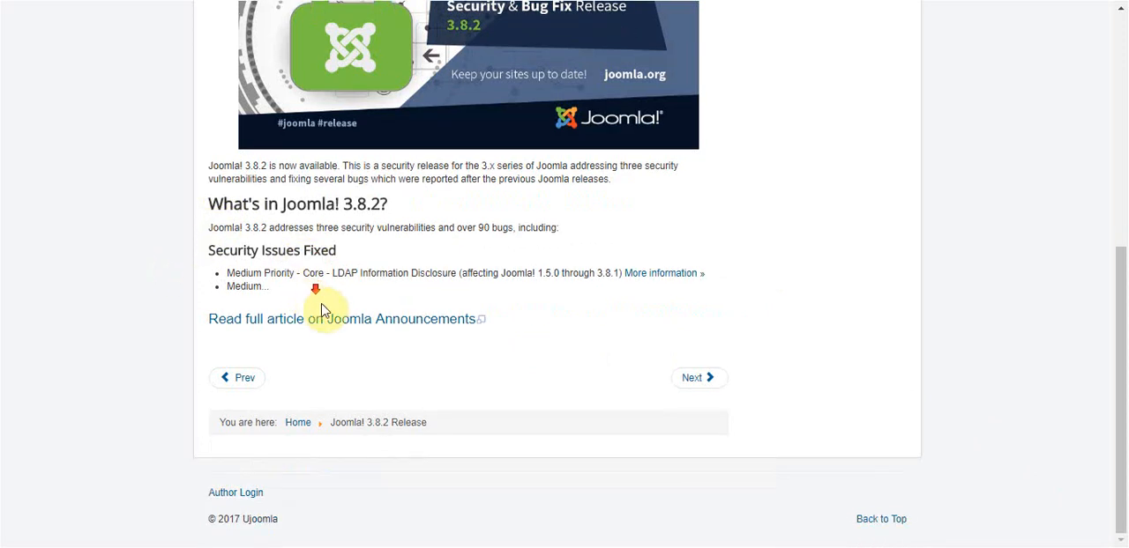
{"action": "left_click", "coordinate": [696, 386]}
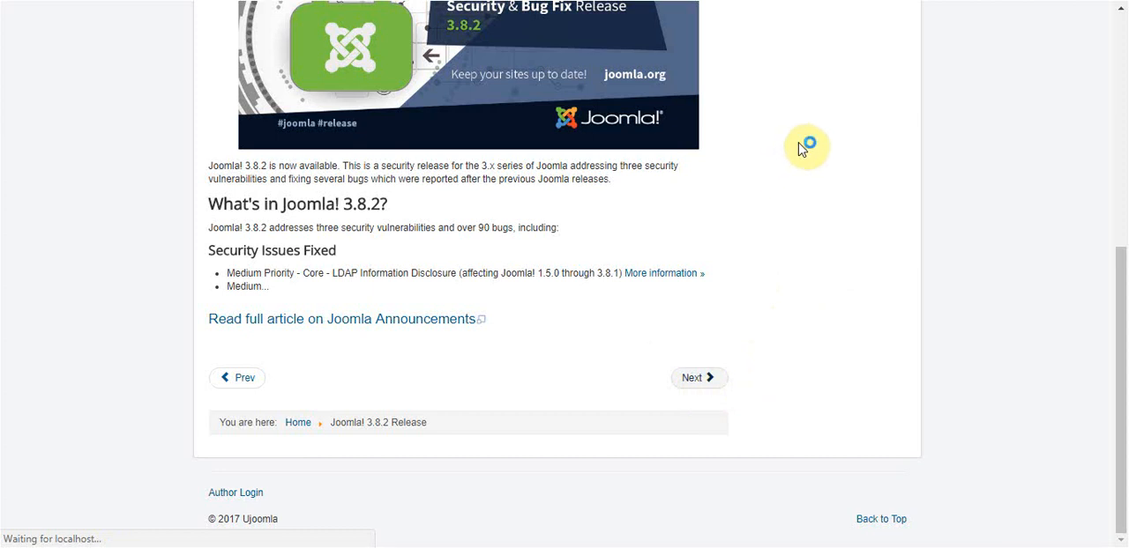
{"action": "scroll", "coordinate": [303, 297], "scroll_direction": "down", "scroll_amount": 3}
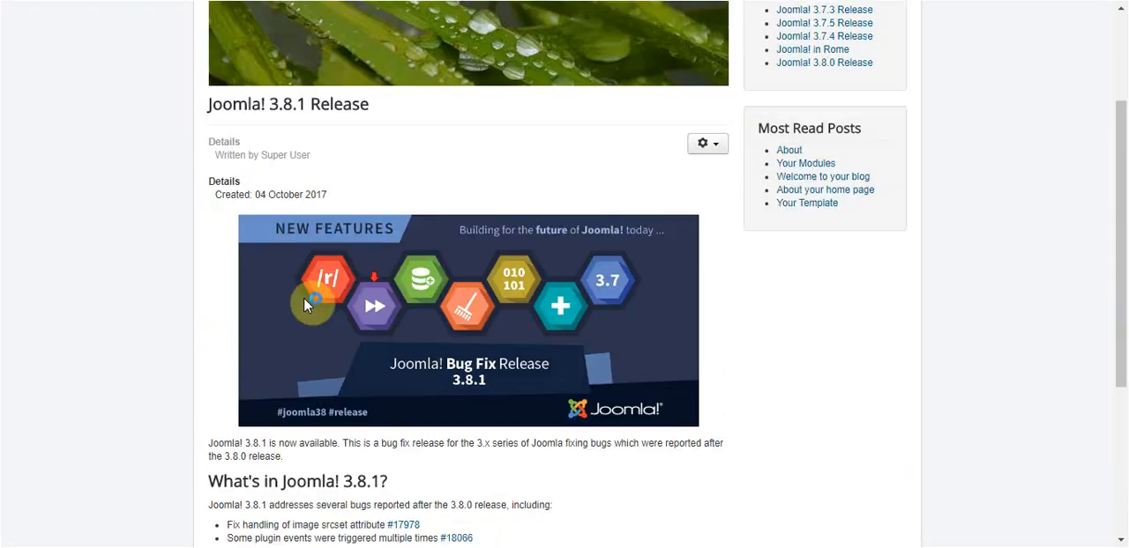
{"action": "scroll", "coordinate": [220, 309], "scroll_direction": "down", "scroll_amount": 1}
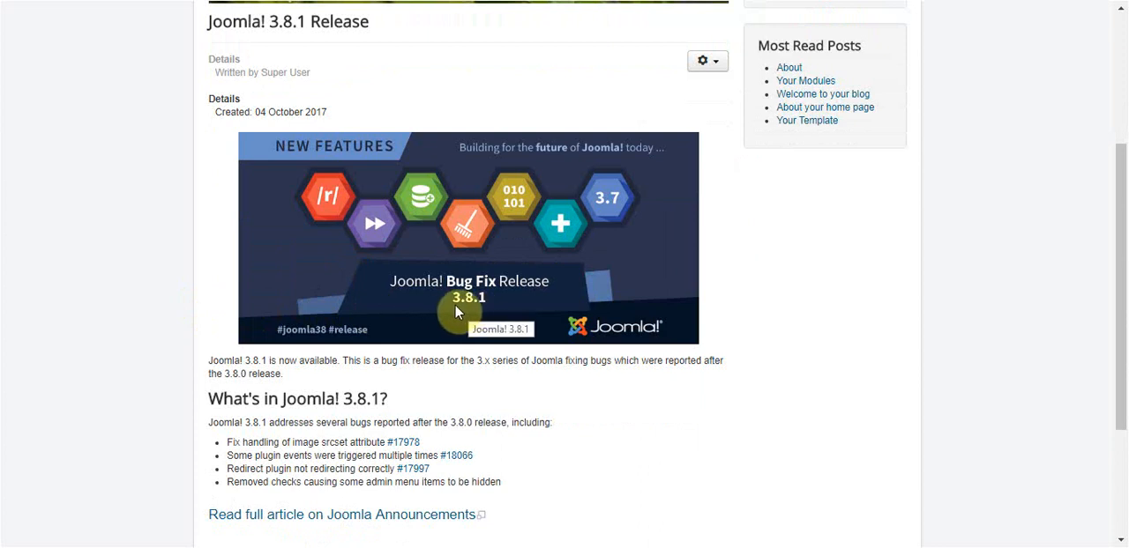
{"action": "scroll", "coordinate": [510, 329], "scroll_direction": "down", "scroll_amount": 2}
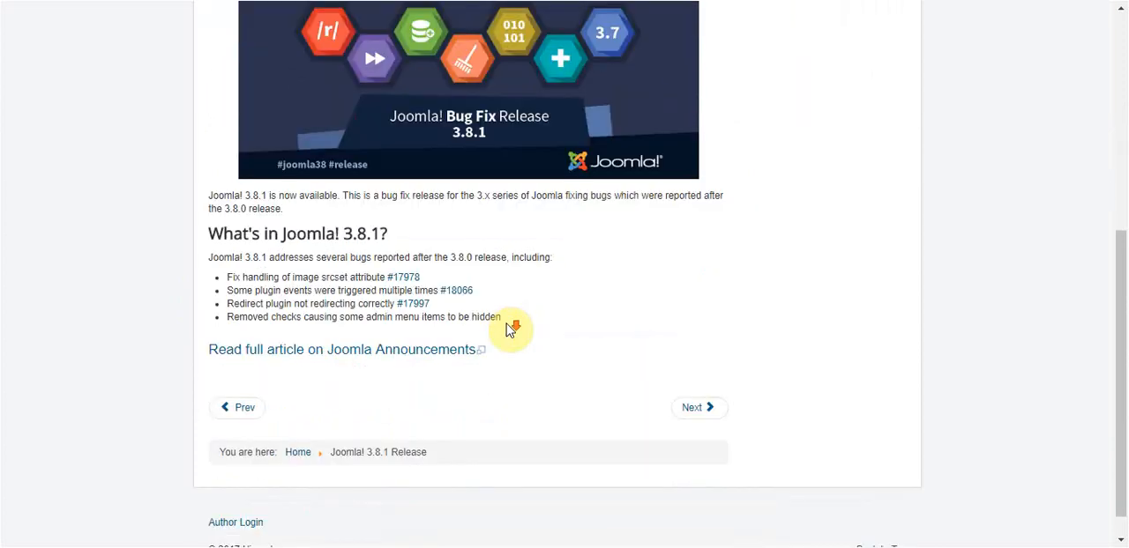
- Look through the full Joomla! 3.8.1 article on Joomla Announcements, close it, and return to the start of the post
{"action": "left_click", "coordinate": [395, 350]}
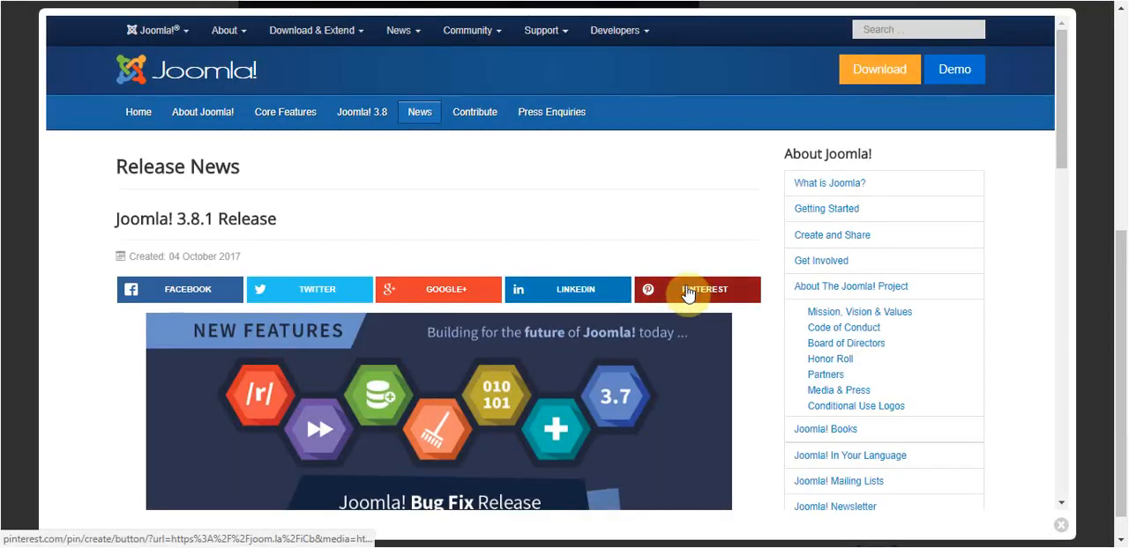
{"action": "scroll", "coordinate": [507, 346], "scroll_direction": "down", "scroll_amount": 3}
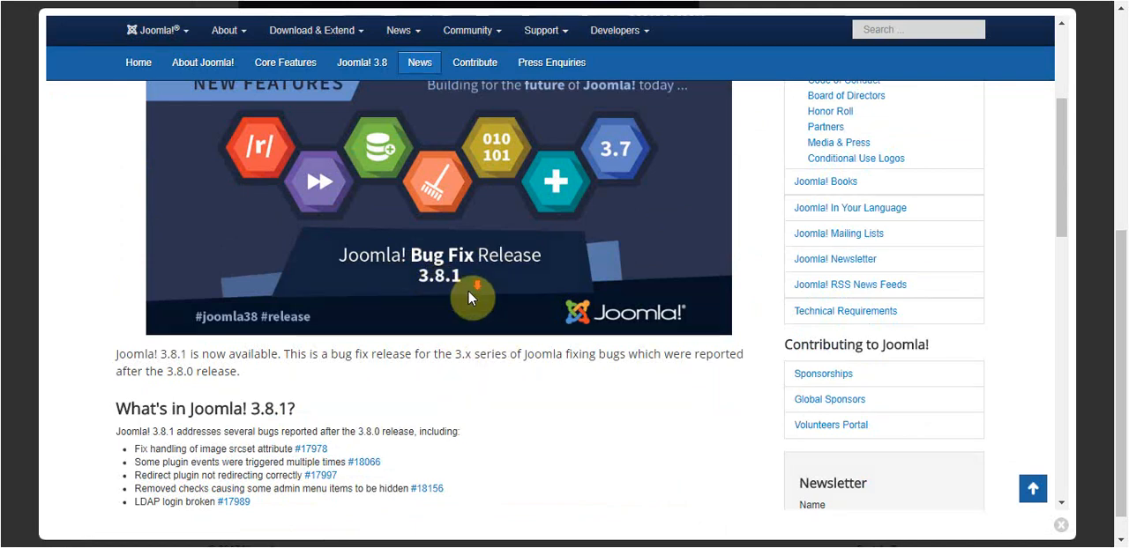
{"action": "scroll", "coordinate": [461, 297], "scroll_direction": "down", "scroll_amount": 6}
{"action": "scroll", "coordinate": [476, 309], "scroll_direction": "down", "scroll_amount": 5}
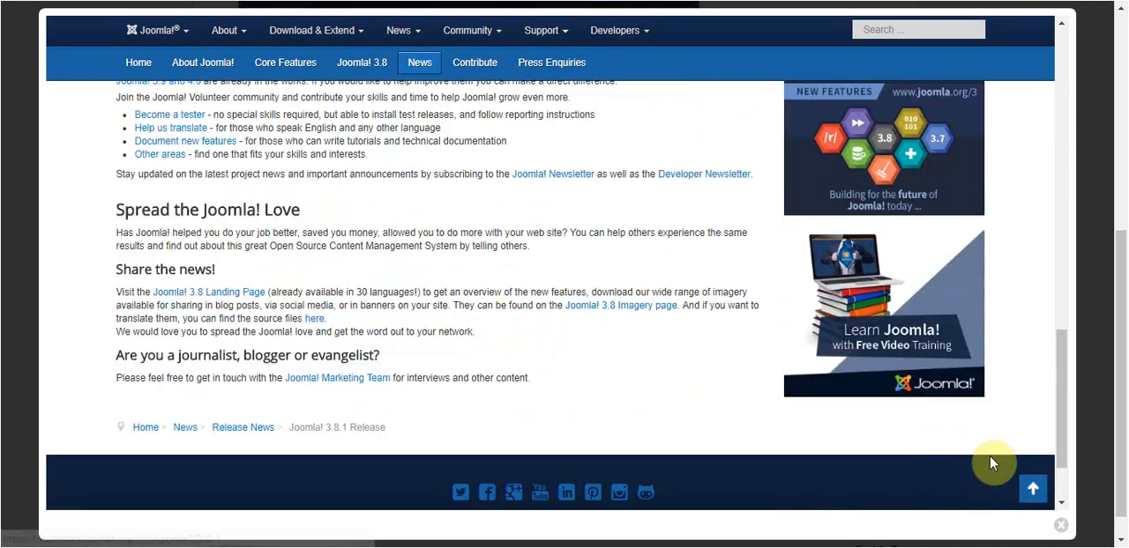
{"action": "left_click", "coordinate": [1059, 527]}
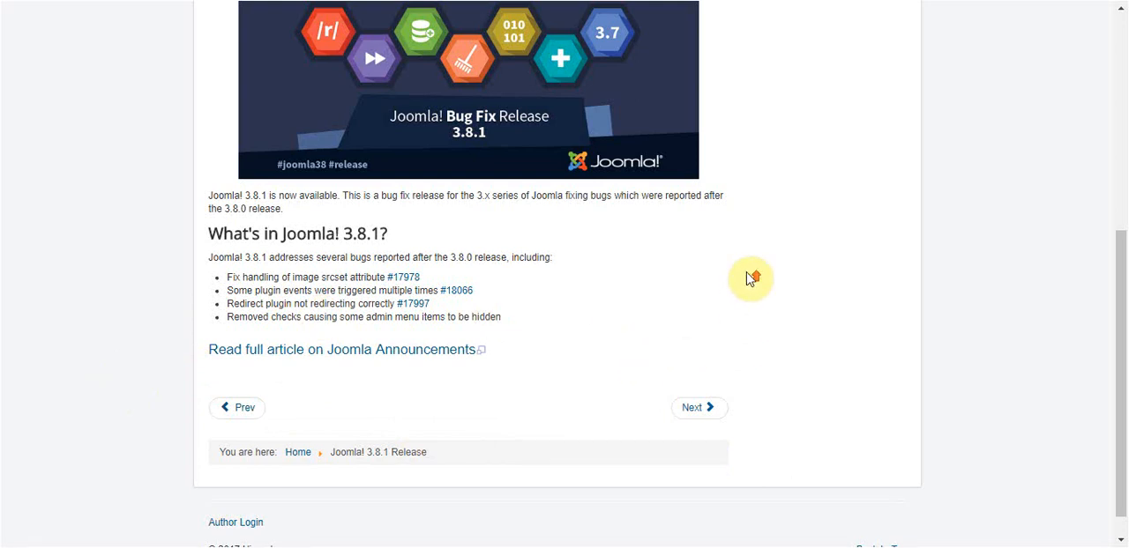
{"action": "scroll", "coordinate": [751, 278], "scroll_direction": "up", "scroll_amount": 5}
{"action": "scroll", "coordinate": [504, 42], "scroll_direction": "up", "scroll_amount": 1}
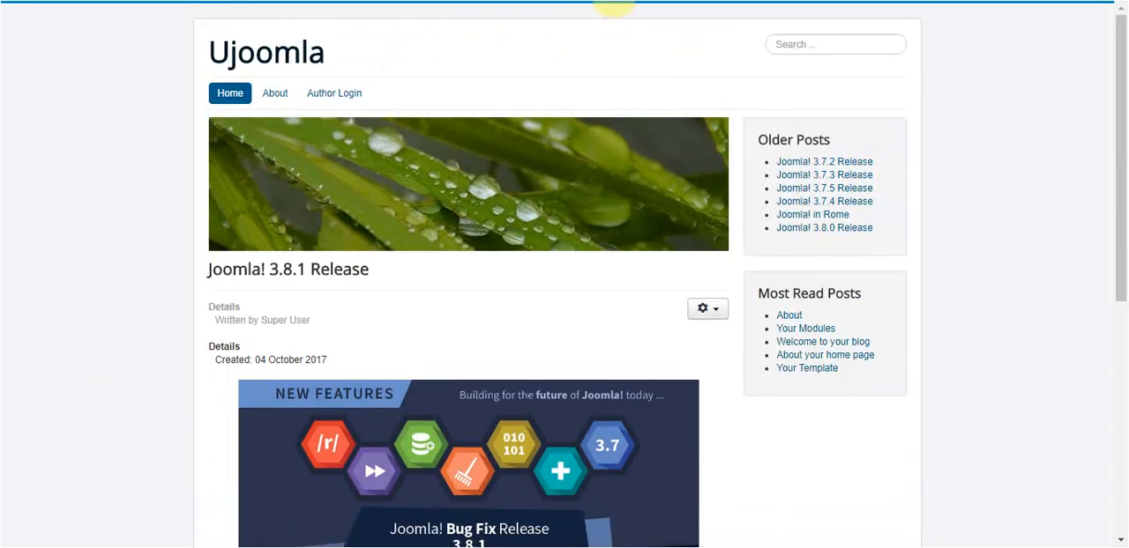